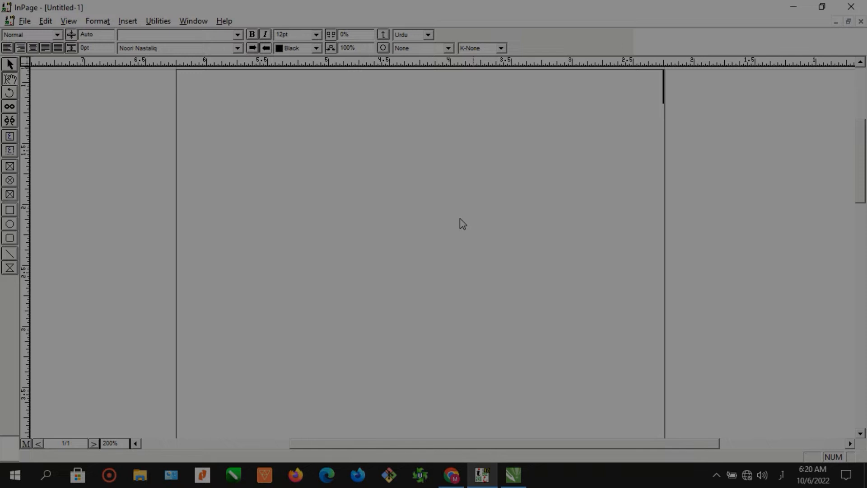
# Write the Urdu words "نبی کریم" at the start of the page.
pyautogui.write('ب')
pyautogui.press('BackSpace')
pyautogui.write('بھیک')
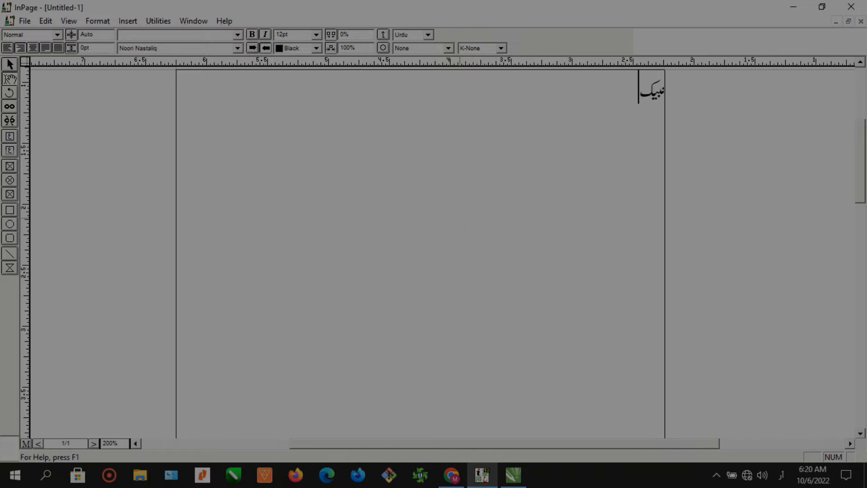
pyautogui.press('BackSpace')
pyautogui.write('کریم')
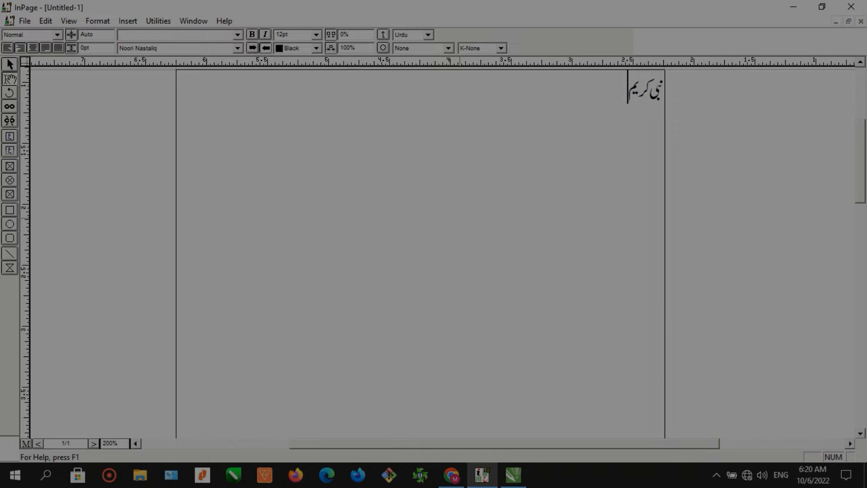
# Continue the line with an English-keyboard letter "a" followed by the Urdu words "سے محبت".
pyautogui.write('a')
pyautogui.hotkey('alt', 'shift')
pyautogui.write('سغ')
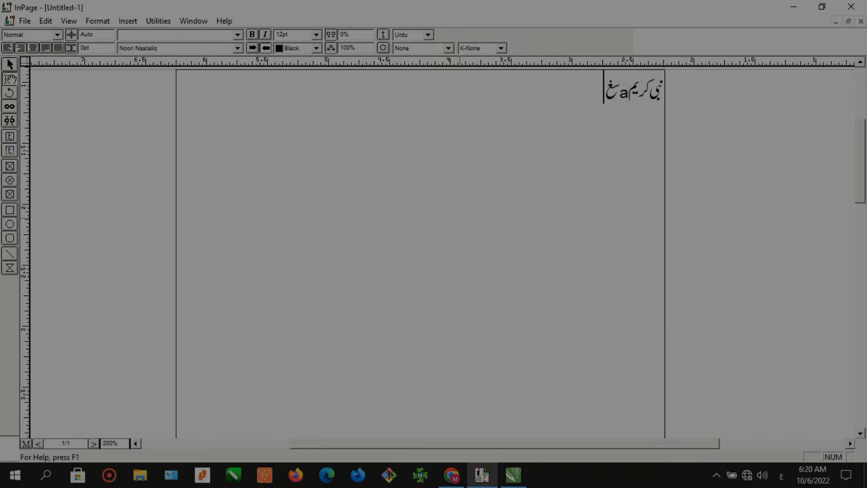
pyautogui.press('BackSpace')
pyautogui.press('BackSpace')
pyautogui.hotkey('alt', 'shift')
pyautogui.write('سے مح')
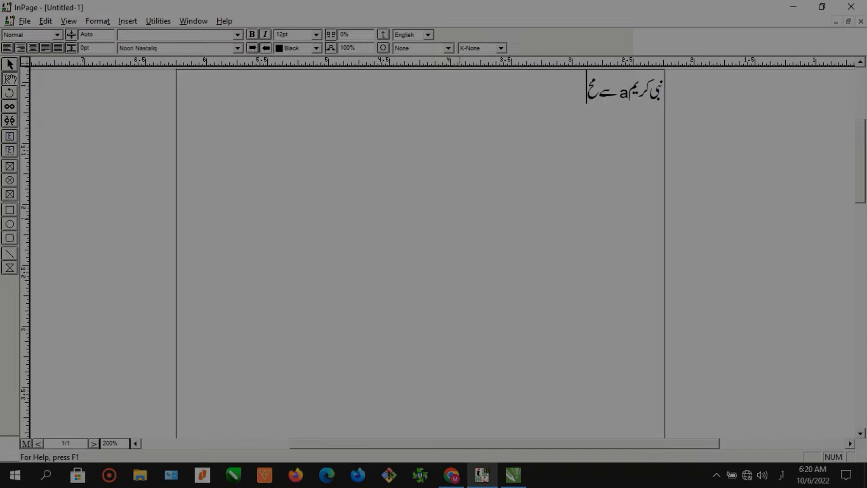
pyautogui.write('بت')
pyautogui.hotkey('alt', 'shift')
# Set the font of the English letter "a" to Qasim Tughray so it forms the ﷺ symbol.
pyautogui.doubleClick(623, 92)
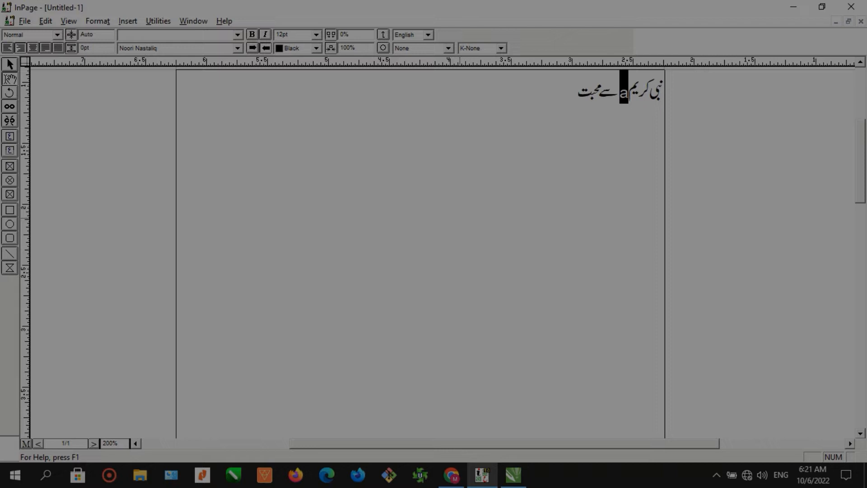
pyautogui.click(238, 35)
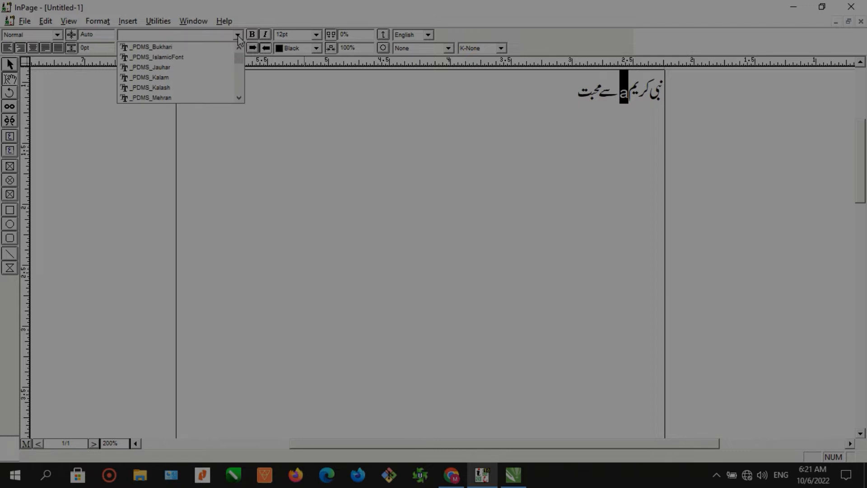
pyautogui.write('q')
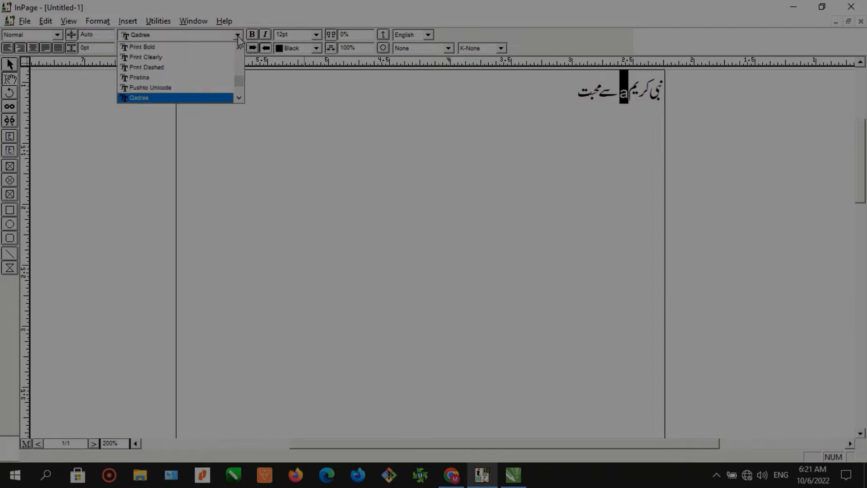
pyautogui.click(238, 98)
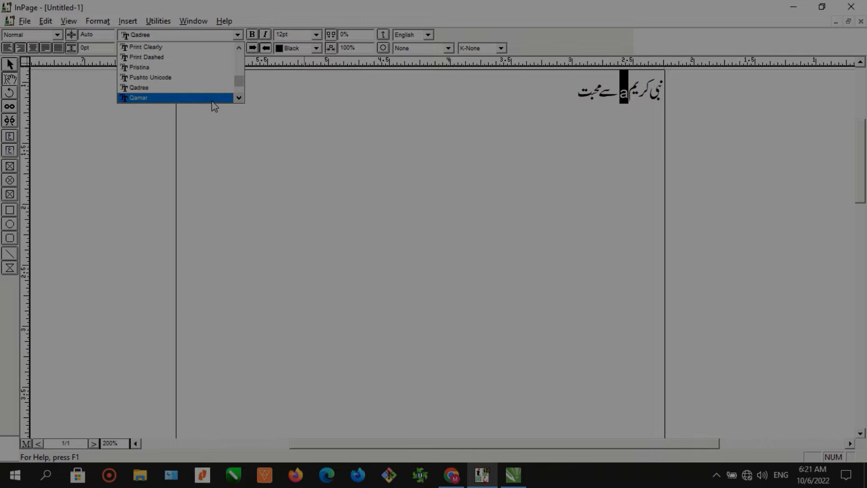
pyautogui.click(239, 99)
pyautogui.click(239, 99)
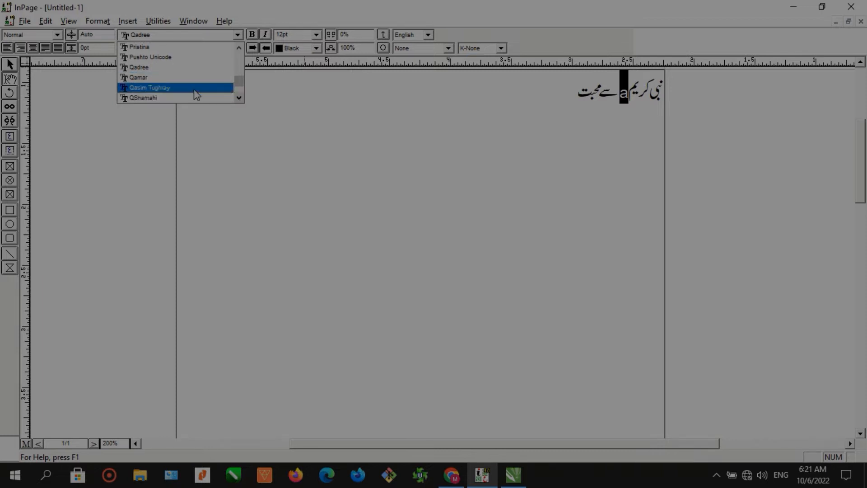
pyautogui.click(190, 88)
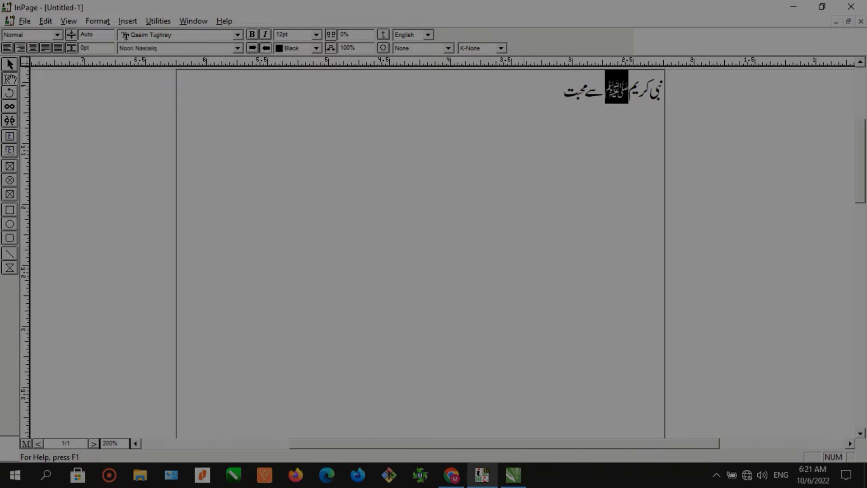
pyautogui.click(563, 88)
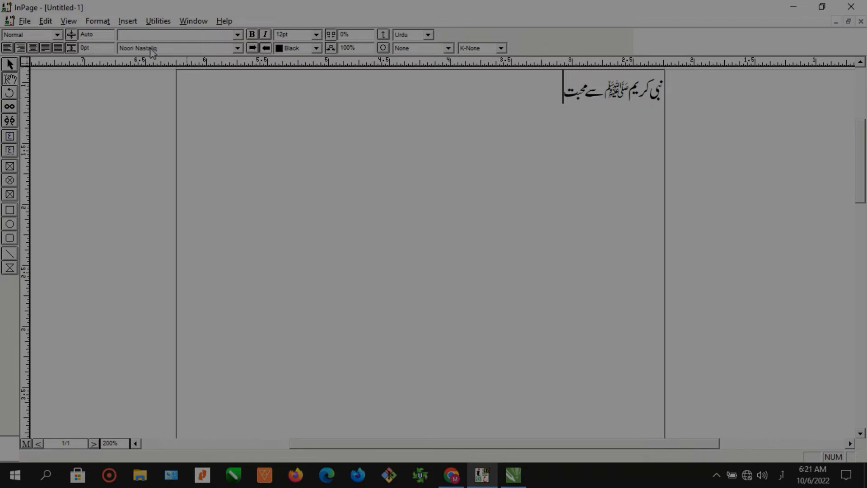
pyautogui.click(240, 46)
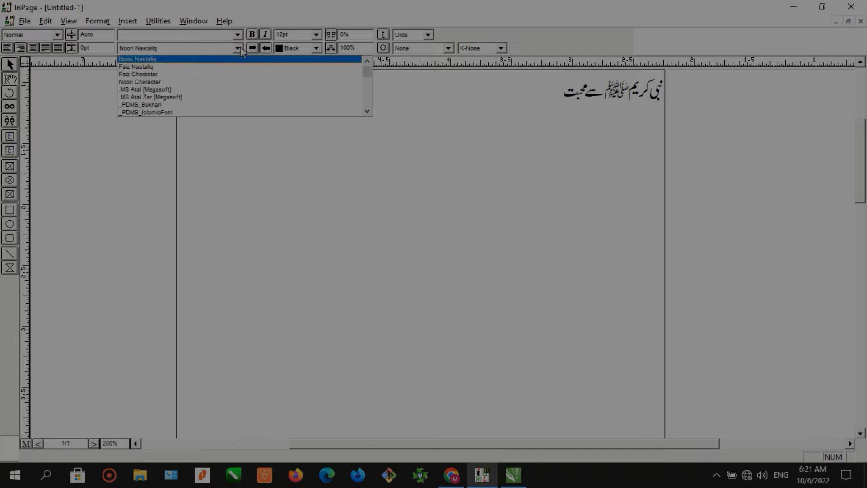
pyautogui.click(241, 47)
pyautogui.click(239, 38)
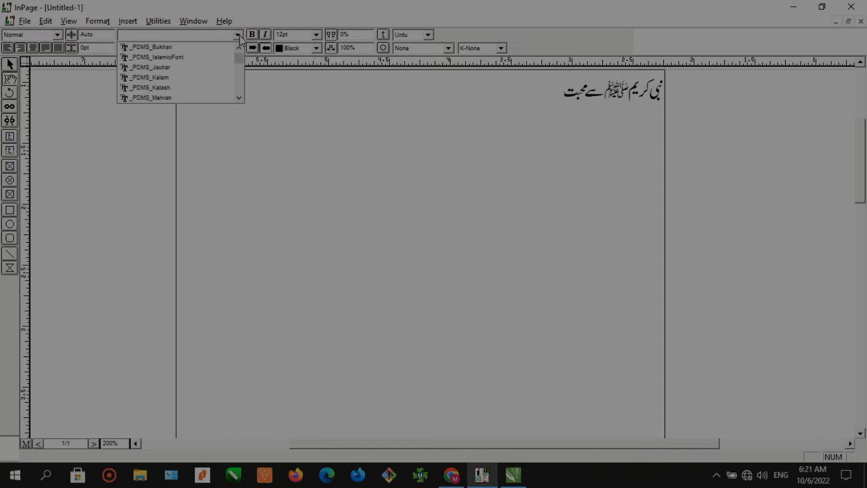
pyautogui.click(240, 38)
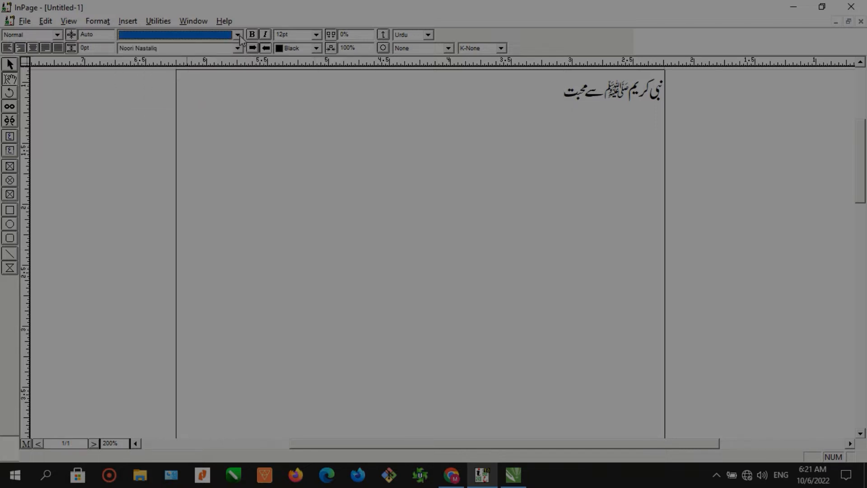
pyautogui.click(428, 113)
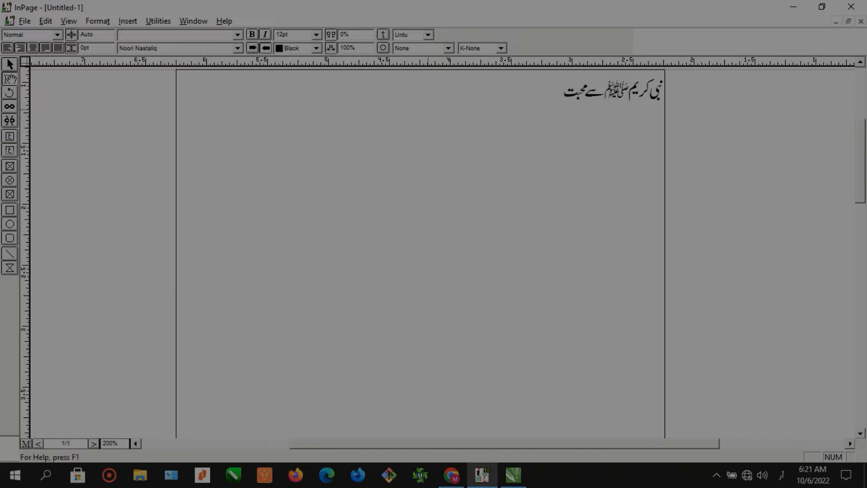
# Select the whole line and set its Urdu font to Faiz Nastaliq.
pyautogui.hotkey('shift', 'Home')
pyautogui.press('Left')
pyautogui.hotkey('shift', 'Home')
pyautogui.click(604, 90)
pyautogui.hotkey('ctrl', 'a')
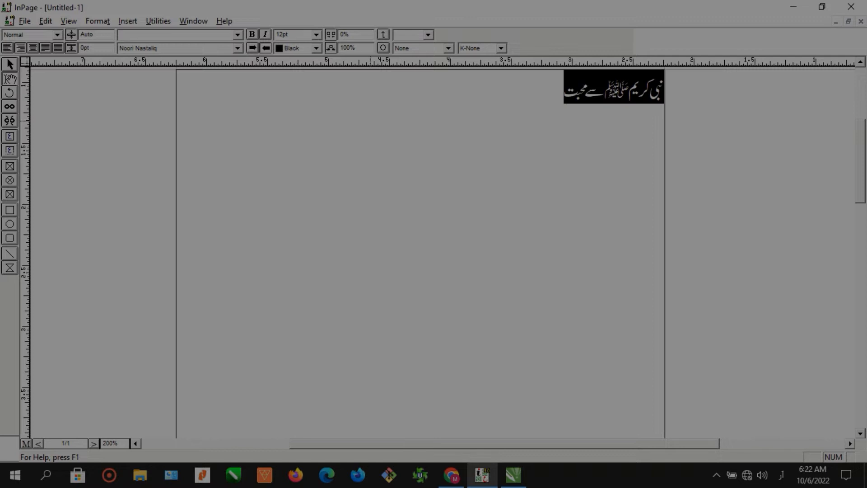
pyautogui.click(238, 48)
pyautogui.click(241, 66)
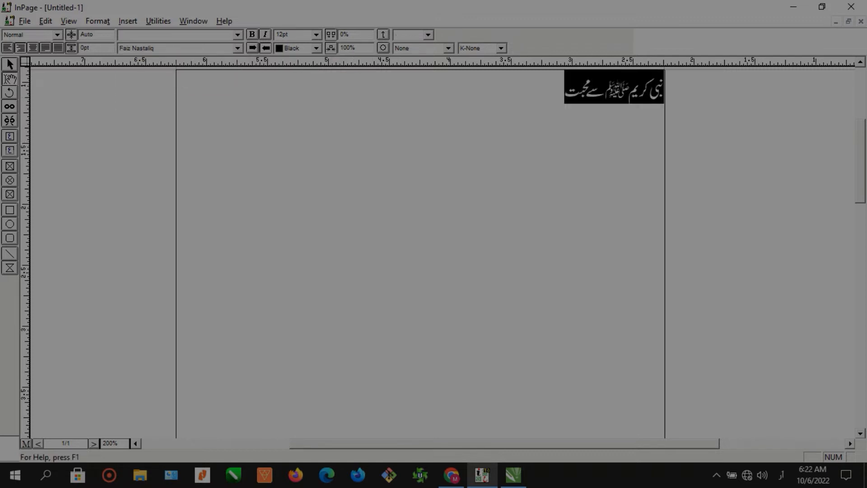
pyautogui.click(585, 87)
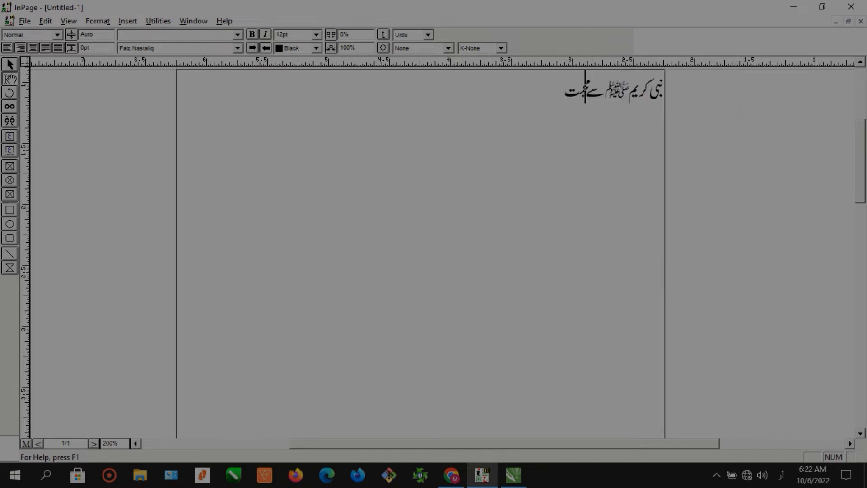
# Apply the K-Always kashida option to the whole line.
pyautogui.hotkey('ctrl', 'a')
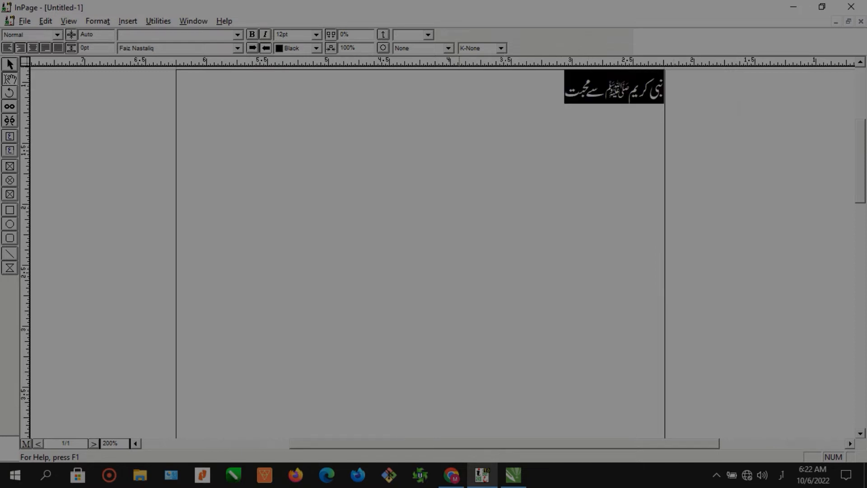
pyautogui.click(501, 48)
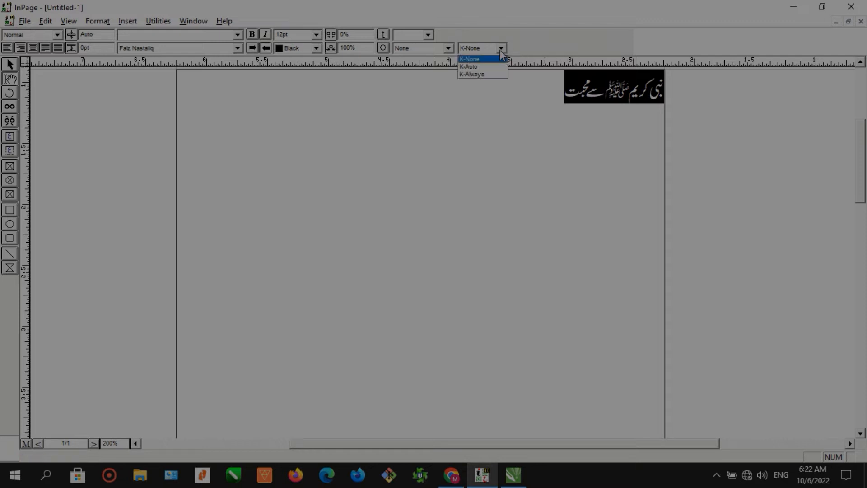
pyautogui.click(491, 75)
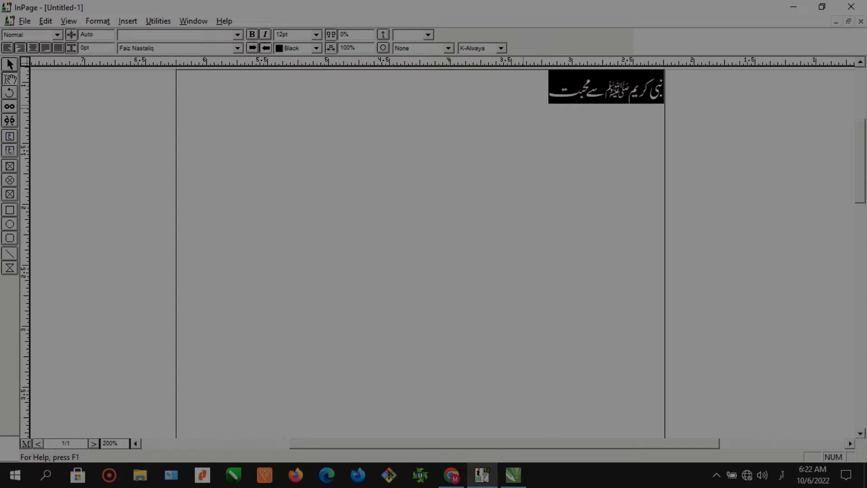
pyautogui.click(549, 97)
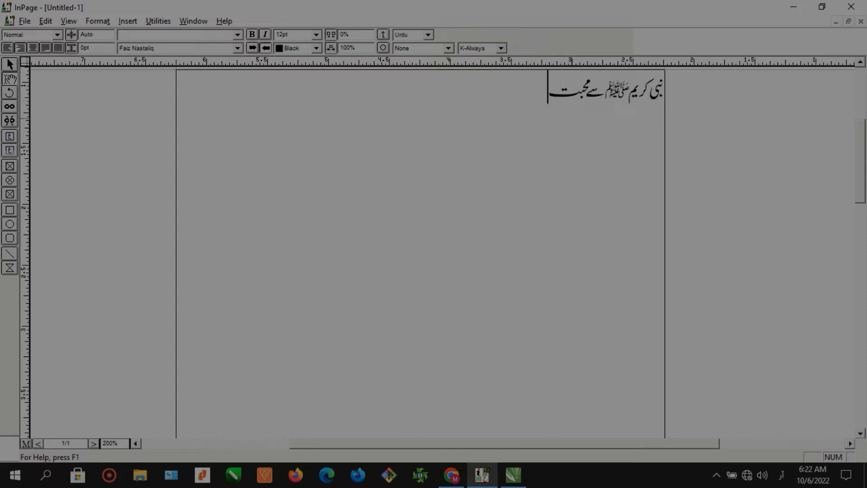
# Set the Urdu font of the whole line to Noori Nastaliq.
pyautogui.hotkey('ctrl', 'a')
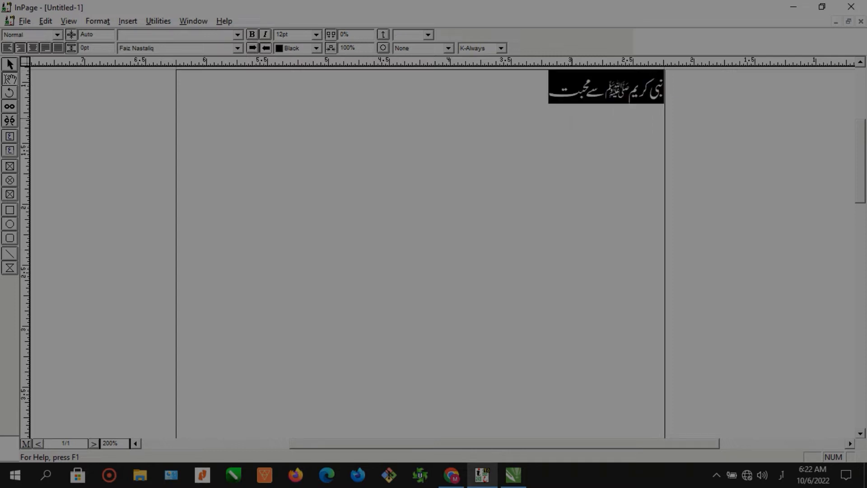
pyautogui.click(228, 48)
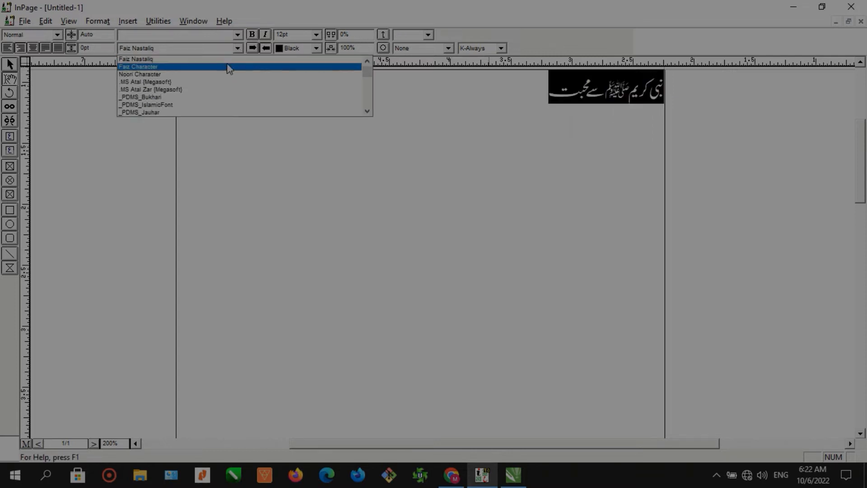
pyautogui.scroll(1, 228, 65)
pyautogui.click(226, 59)
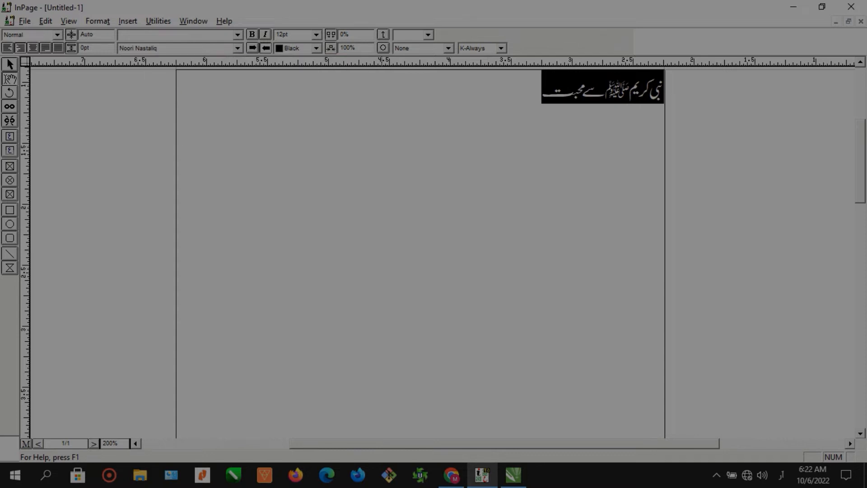
pyautogui.click(540, 87)
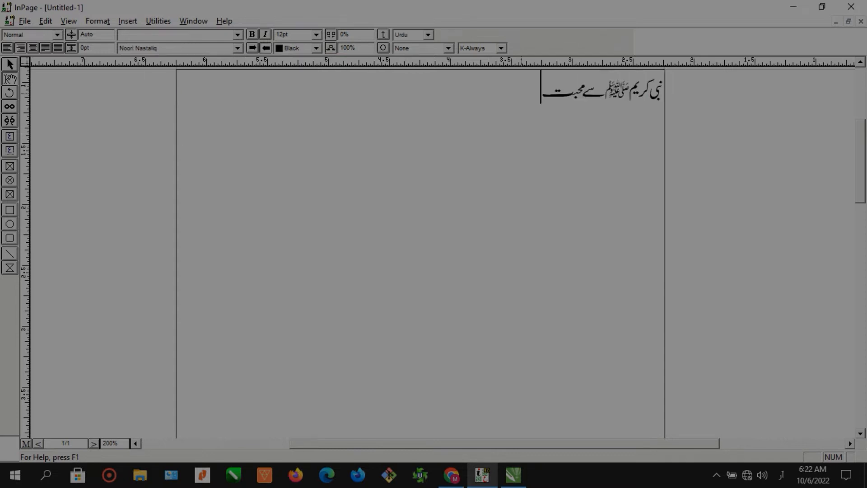
# Set the whole line's kashida to K-None and reselect all of its text.
pyautogui.hotkey('ctrl', 'a')
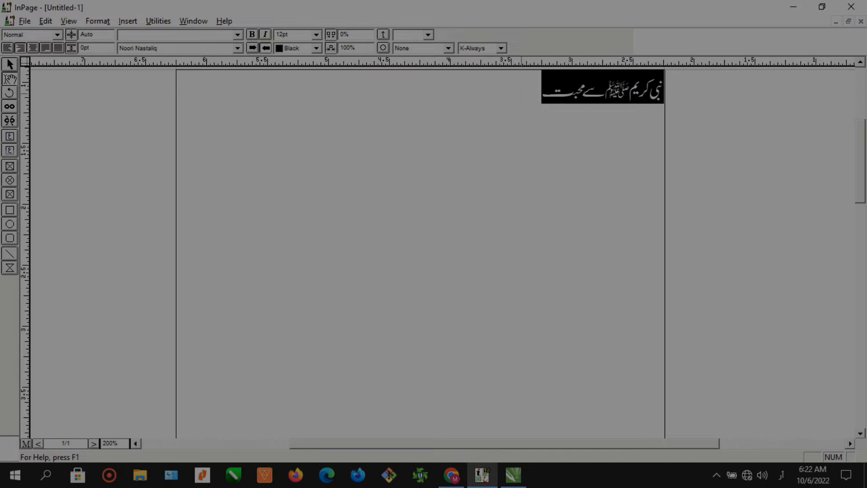
pyautogui.hotkey('ctrl', 'shift', 'k')
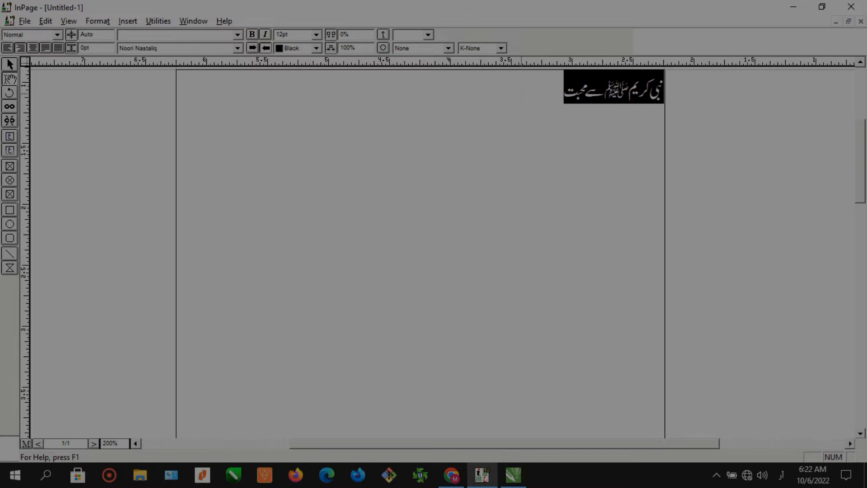
pyautogui.click(564, 88)
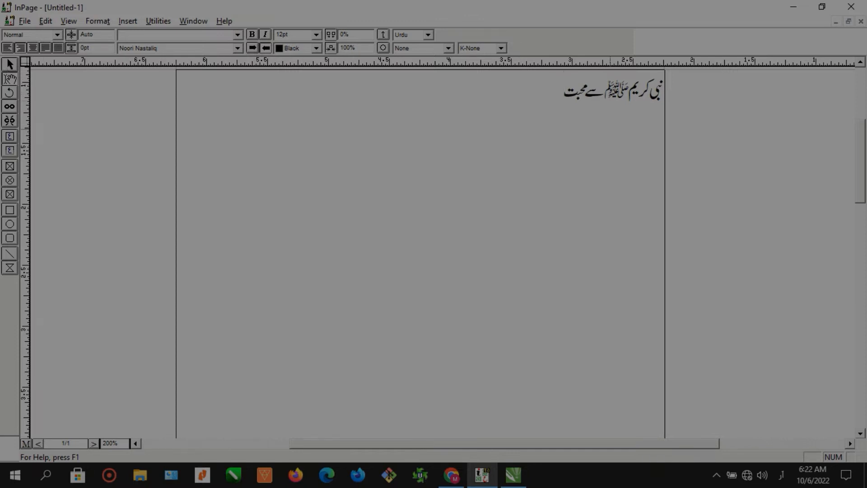
pyautogui.hotkey('ctrl', 'a')
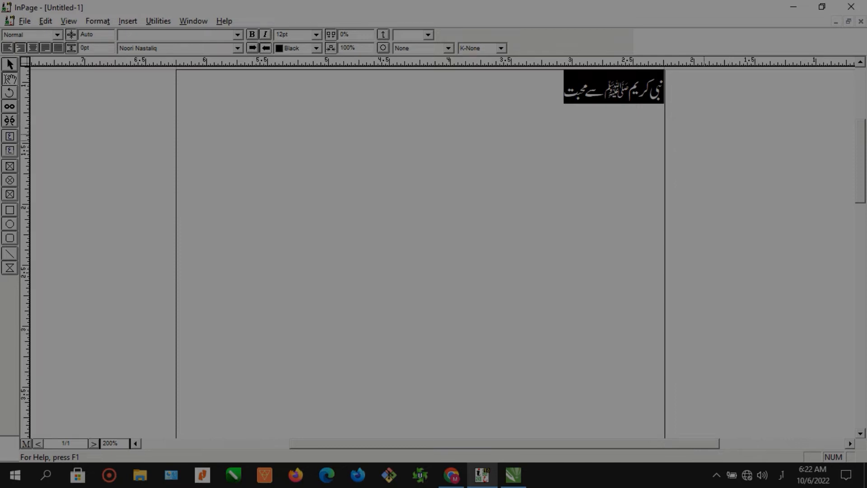
# In CorelDRAW, draw a paragraph text frame about 5.77 by 3.57 inches in the page's upper half, and return to InPage.
pyautogui.click(513, 475)
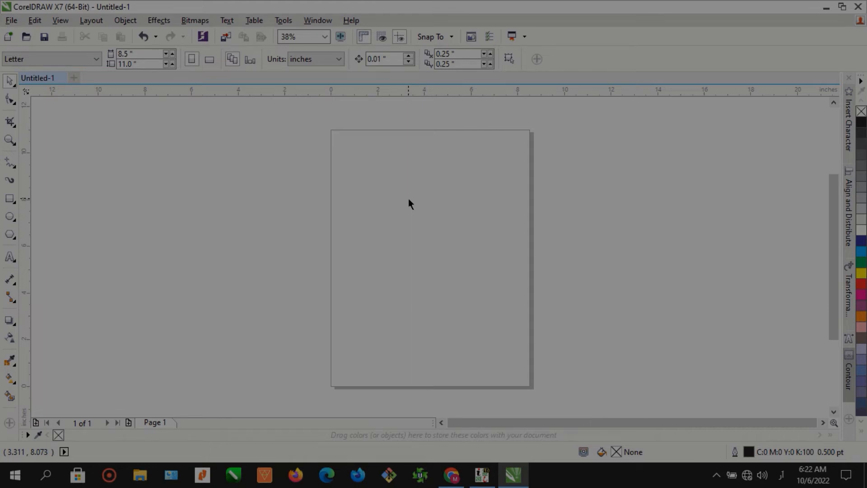
pyautogui.click(10, 257)
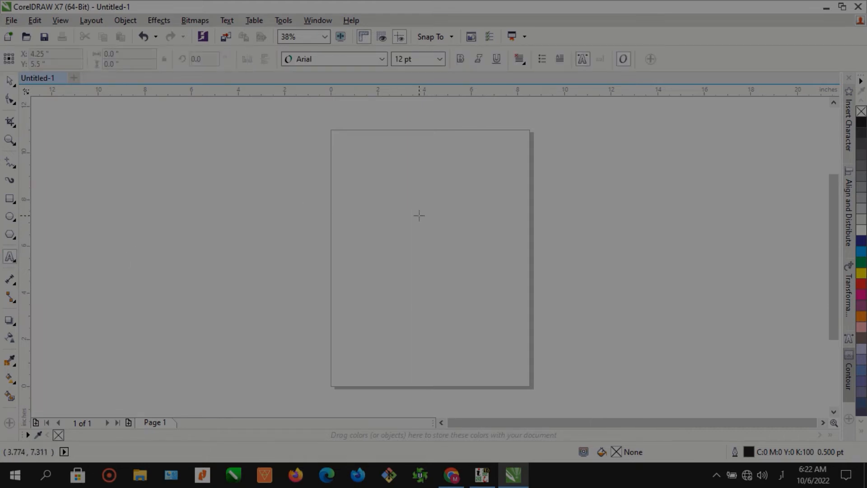
pyautogui.moveTo(368, 166); pyautogui.dragTo(503, 248)
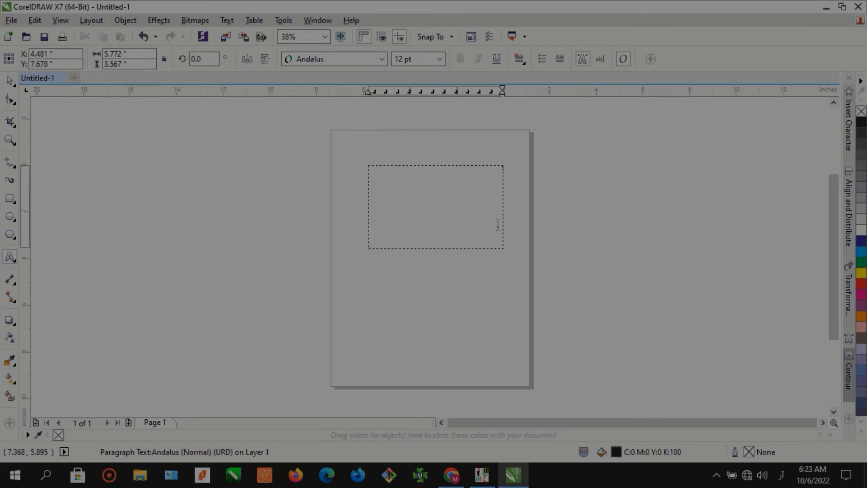
pyautogui.scroll(3, 499, 183)
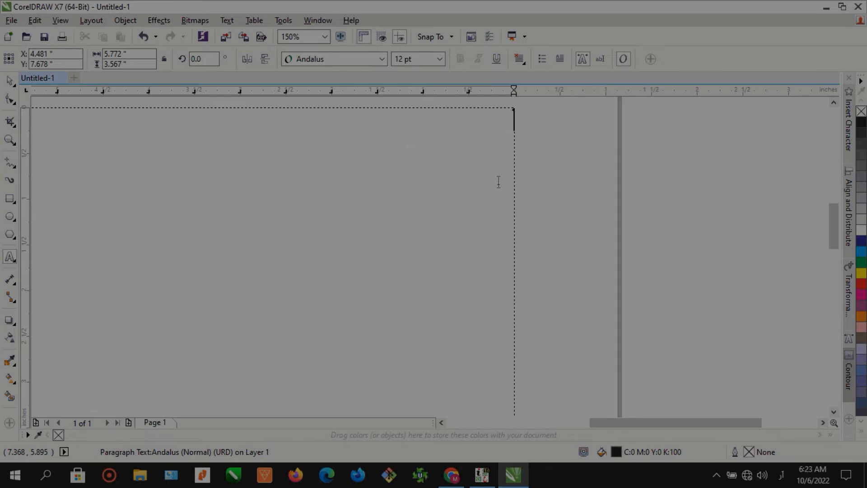
pyautogui.click(481, 479)
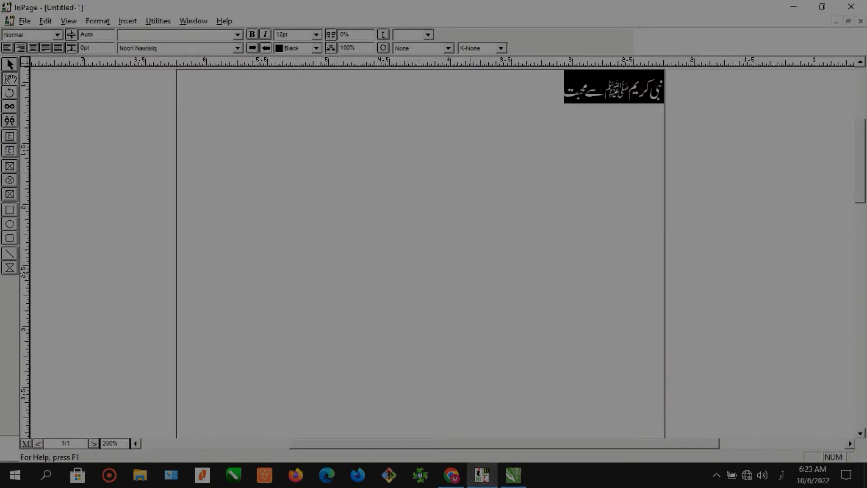
# Copy the selected Urdu line, try to paste it into the CorelDRAW paragraph text frame, and return to InPage.
pyautogui.rightClick(590, 92)
pyautogui.click(621, 159)
pyautogui.click(513, 474)
pyautogui.rightClick(433, 192)
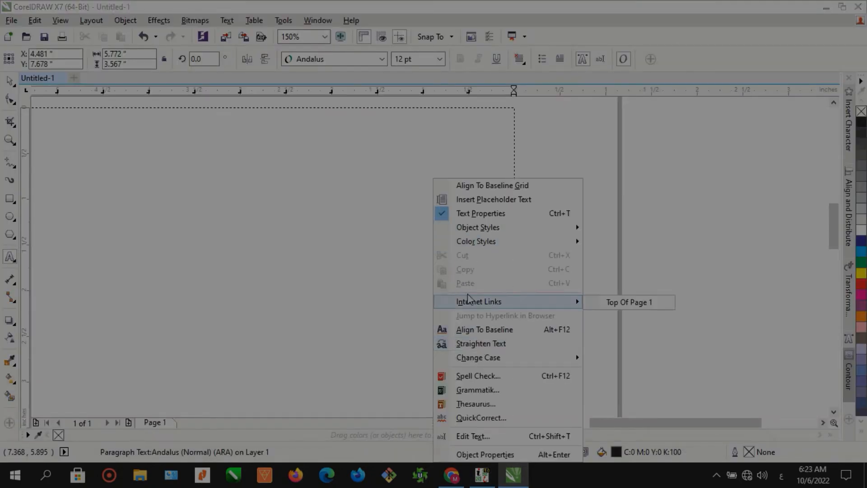
pyautogui.click(397, 237)
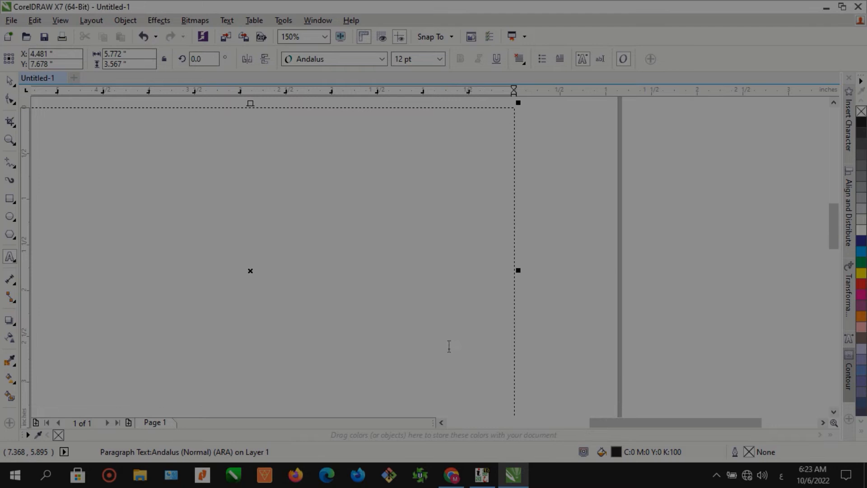
pyautogui.click(482, 474)
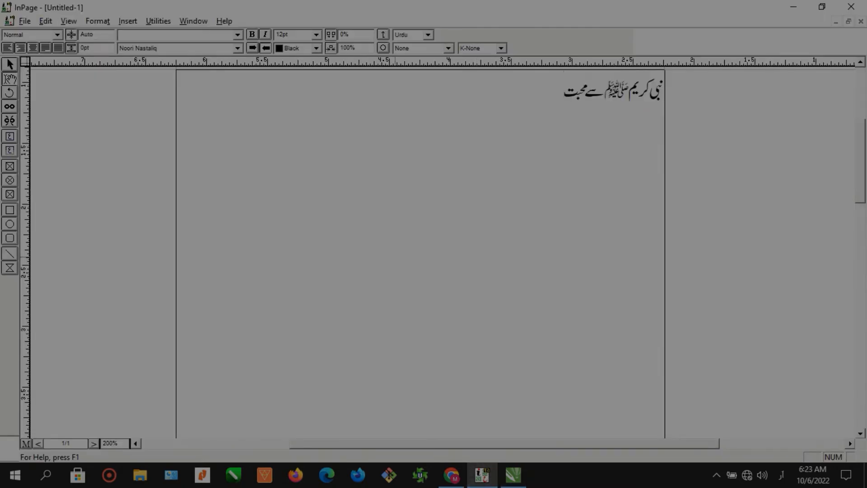
# Start saving page 1 as a PDF with all text exported as curves, and choose the Desktop as the destination.
pyautogui.click(25, 21)
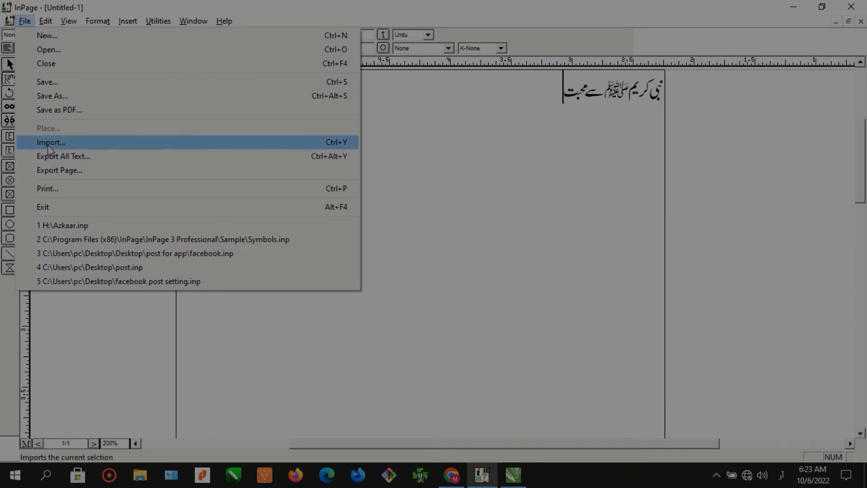
pyautogui.click(56, 116)
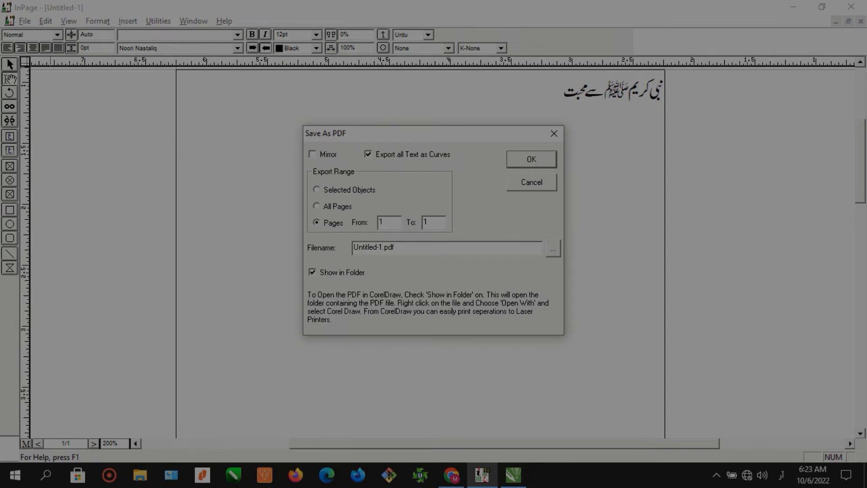
pyautogui.click(553, 249)
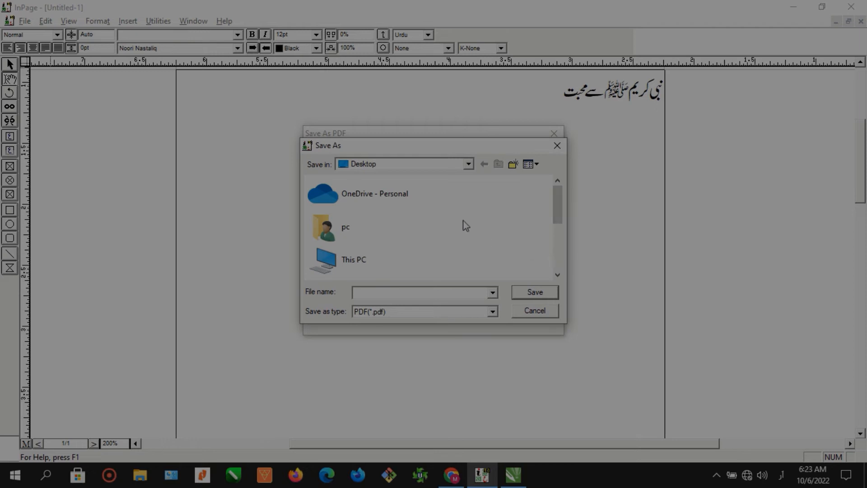
pyautogui.click(468, 165)
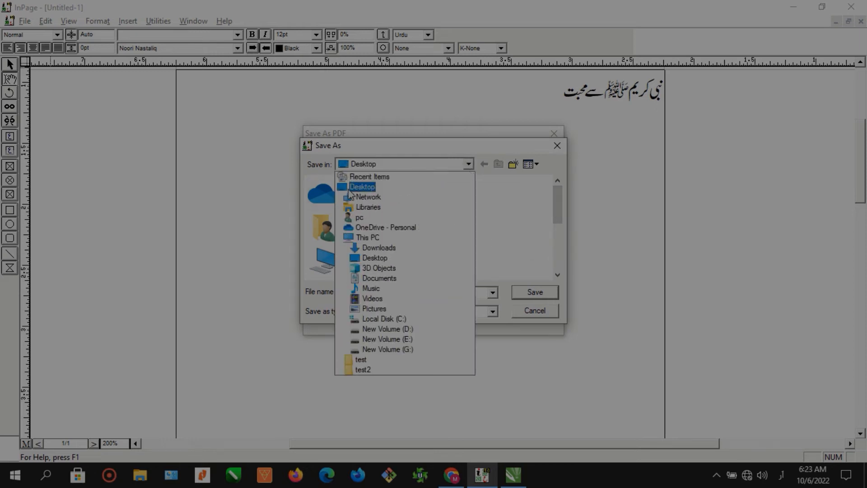
pyautogui.click(420, 186)
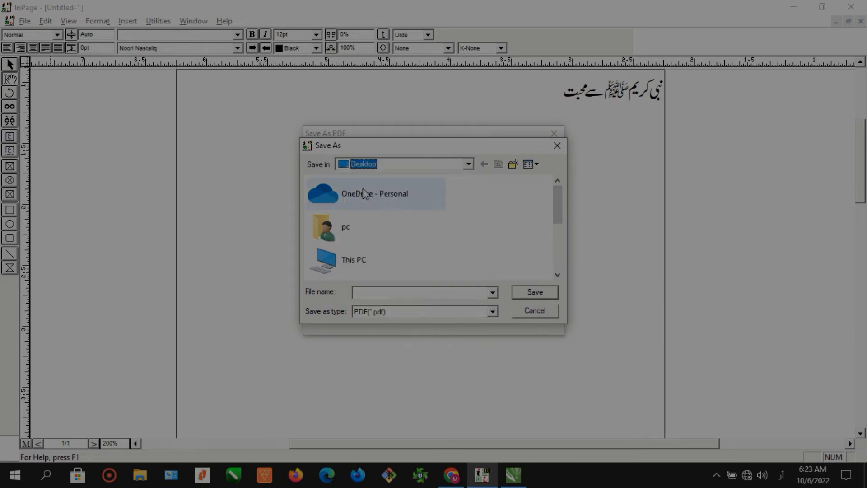
pyautogui.click(480, 293)
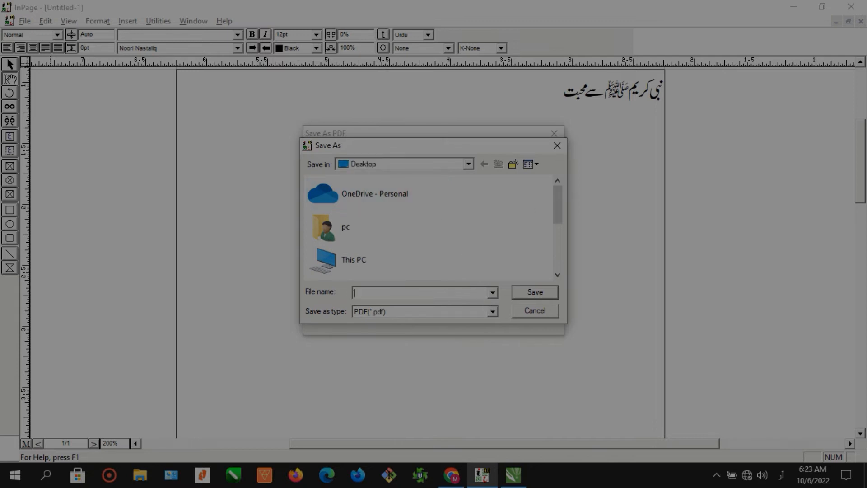
pyautogui.hotkey('alt', 'shift')
pyautogui.write('test')
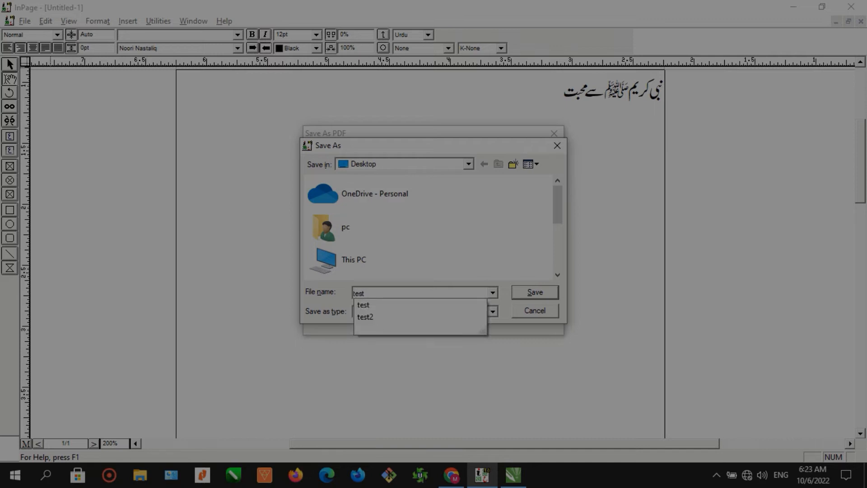
pyautogui.hotkey('alt', 'shift')
pyautogui.press('Down')
pyautogui.press('Return')
pyautogui.click(547, 293)
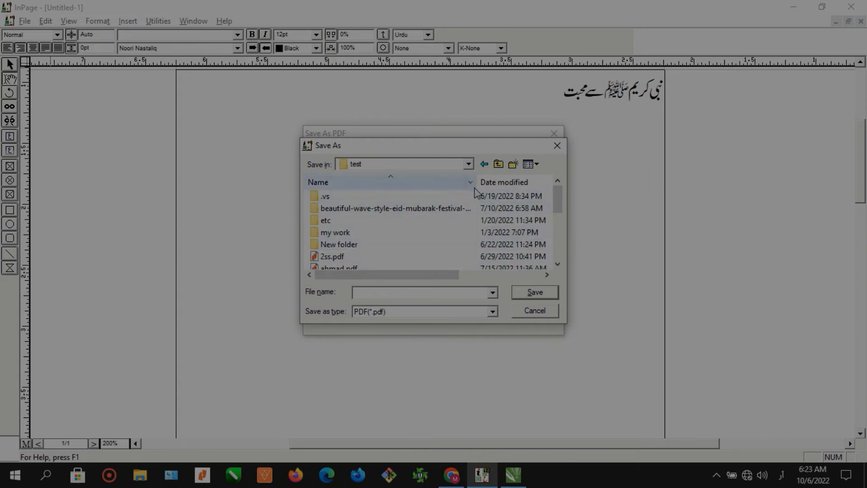
pyautogui.click(498, 164)
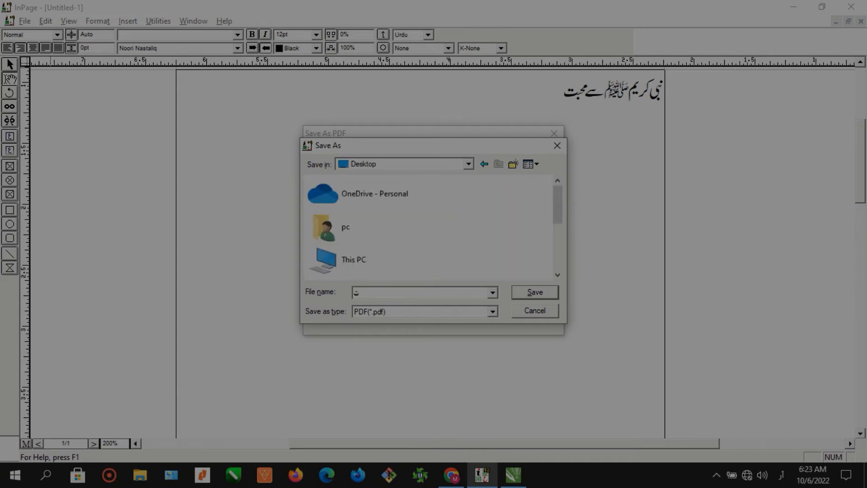
pyautogui.write('ست')
pyautogui.press('BackSpace')
pyautogui.press('BackSpace')
pyautogui.press('BackSpace')
pyautogui.press('BackSpace')
pyautogui.write('ج')
# Name the PDF file test12 and export it to the Desktop.
pyautogui.hotkey('alt', 'shift')
pyautogui.write('test12')
pyautogui.click(543, 292)
pyautogui.click(532, 160)
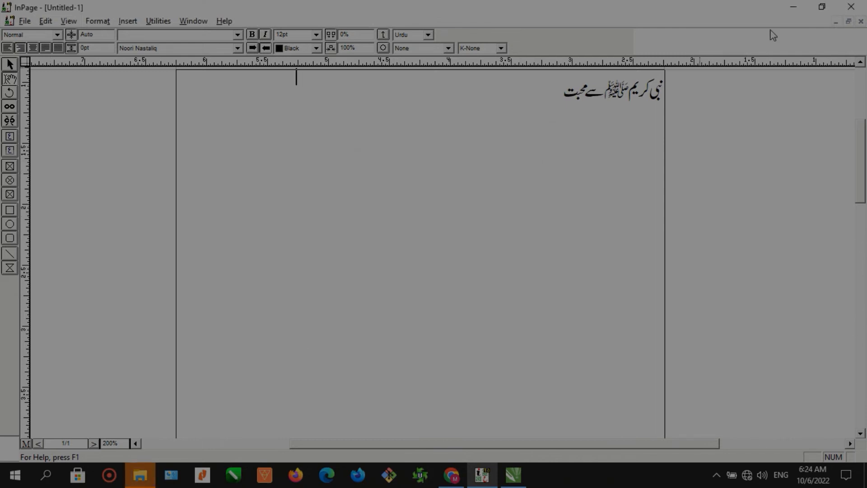
# Go back to CorelDRAW and delete the empty paragraph text frame from the page.
pyautogui.click(794, 12)
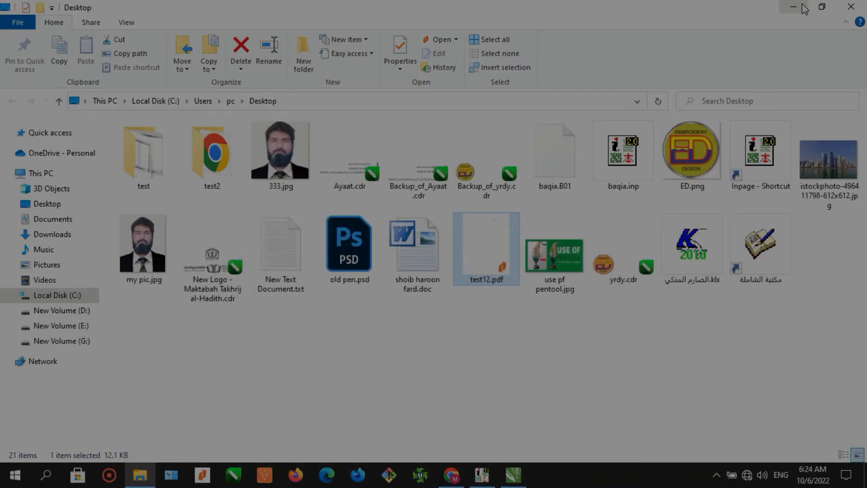
pyautogui.click(793, 15)
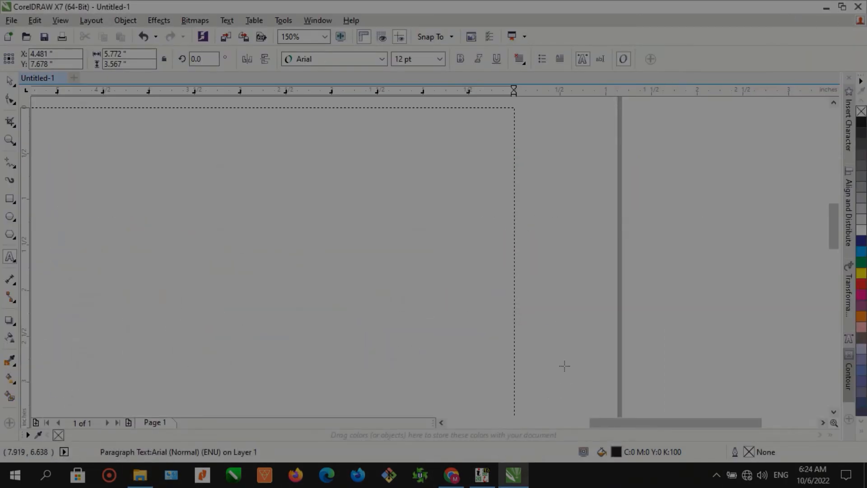
pyautogui.scroll(-2, 563, 366)
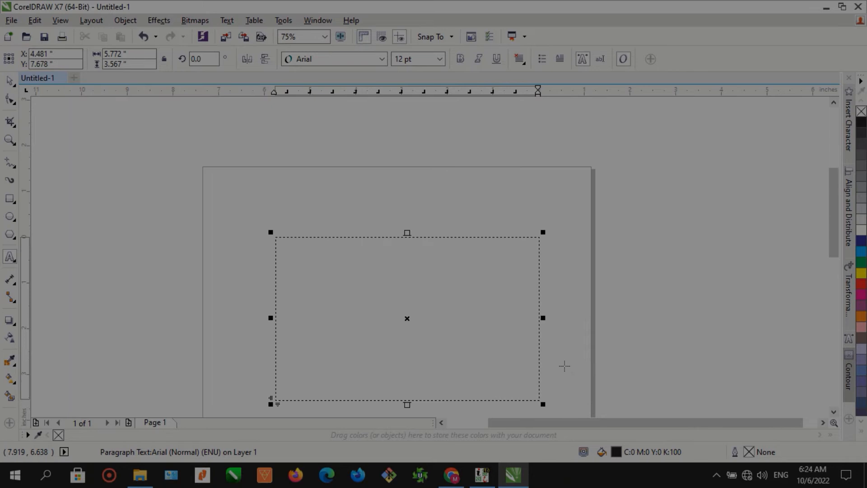
pyautogui.click(545, 351)
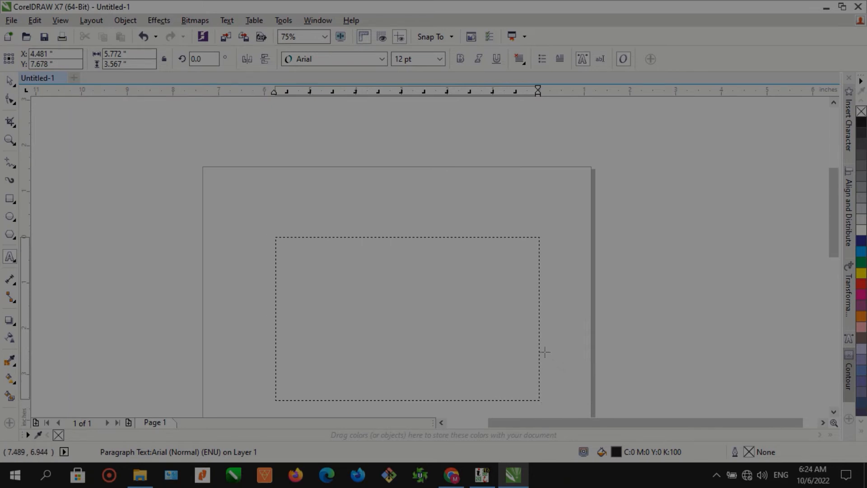
pyautogui.click(9, 83)
pyautogui.press('Delete')
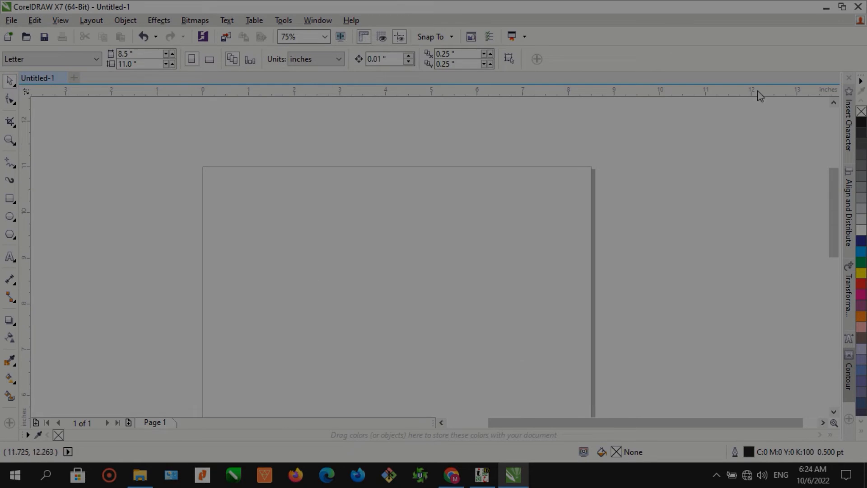
# Bring test12.pdf from the Desktop onto the CorelDRAW page, importing its text as Text.
pyautogui.click(826, 7)
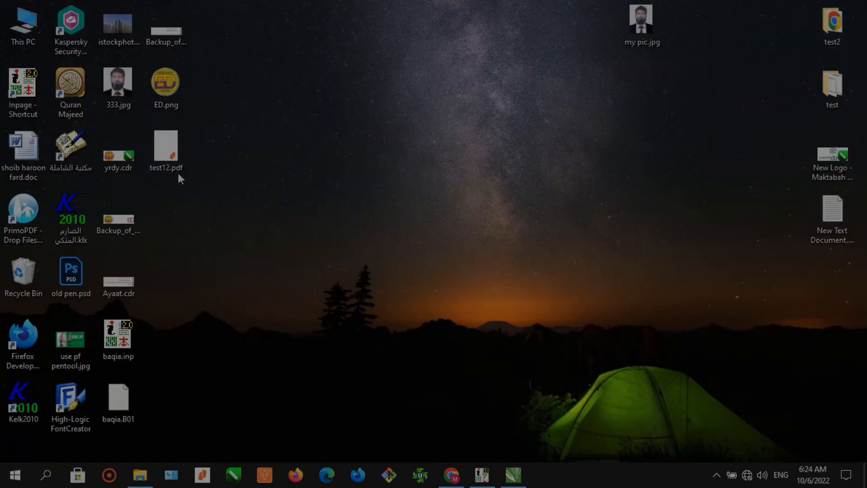
pyautogui.moveTo(169, 145); pyautogui.dragTo(384, 294)
pyautogui.moveTo(519, 459); pyautogui.dragTo(393, 269)
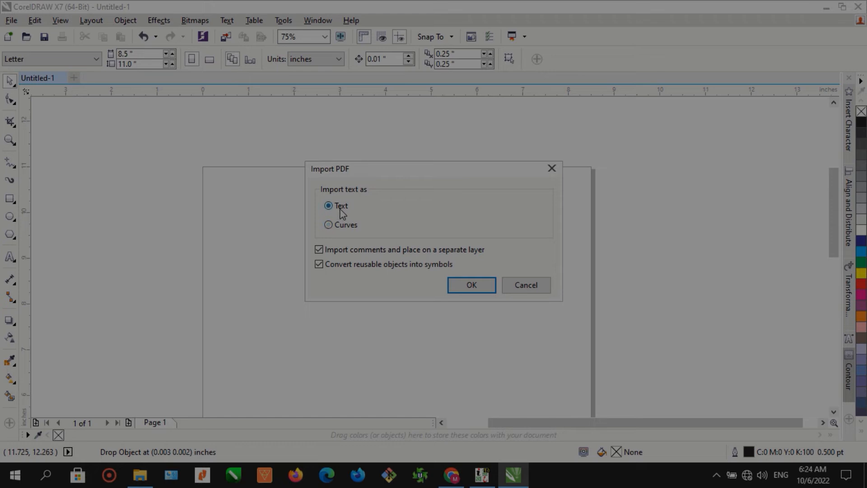
pyautogui.click(470, 284)
pyautogui.scroll(3, 394, 274)
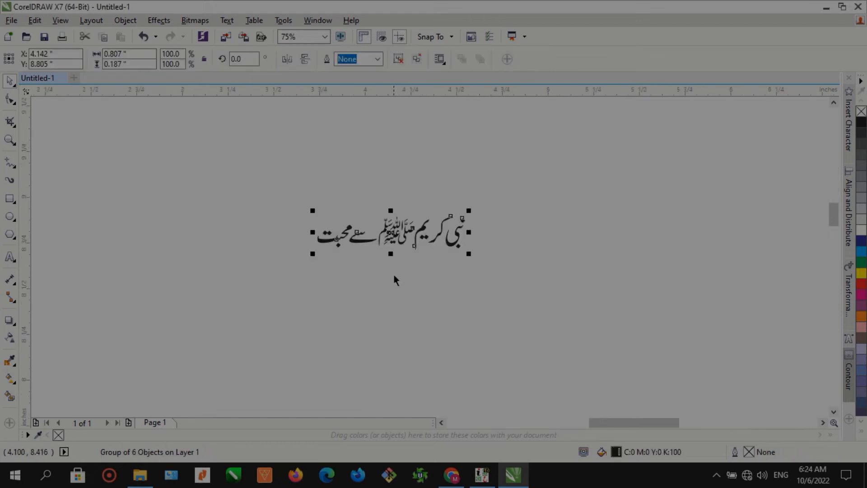
pyautogui.scroll(2, 401, 276)
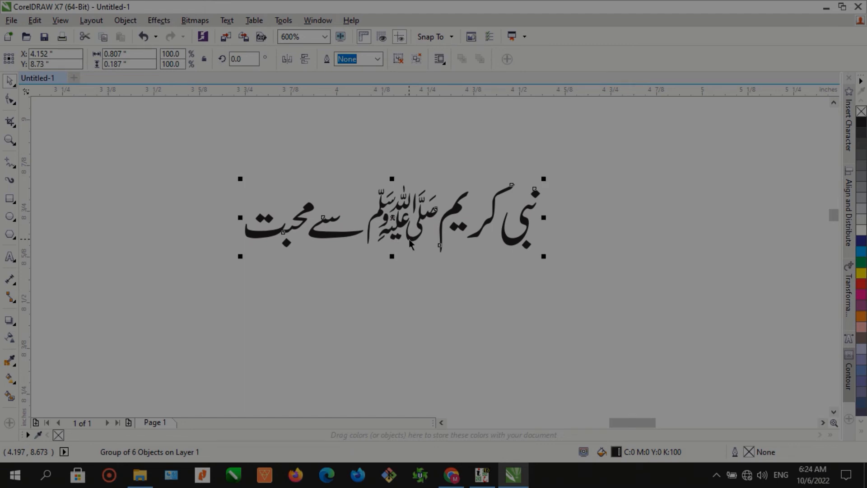
# Delete the imported Urdu phrase from the page.
pyautogui.click(529, 243)
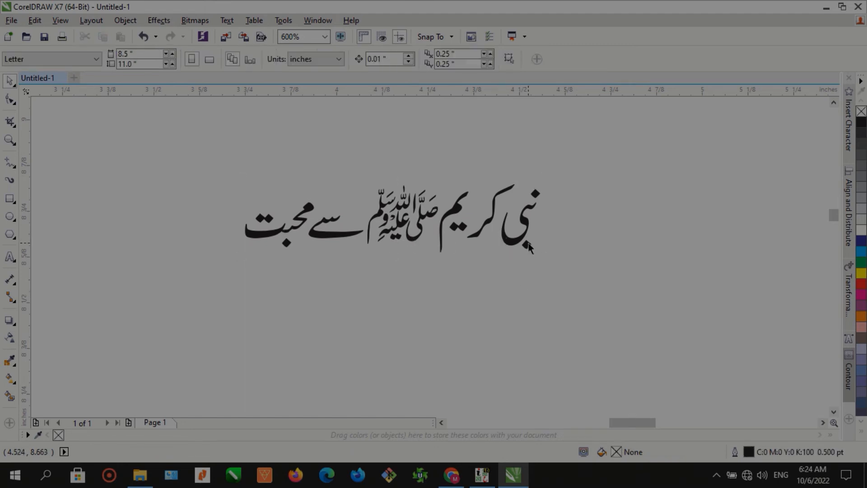
pyautogui.click(528, 242)
pyautogui.click(576, 283)
pyautogui.click(521, 243)
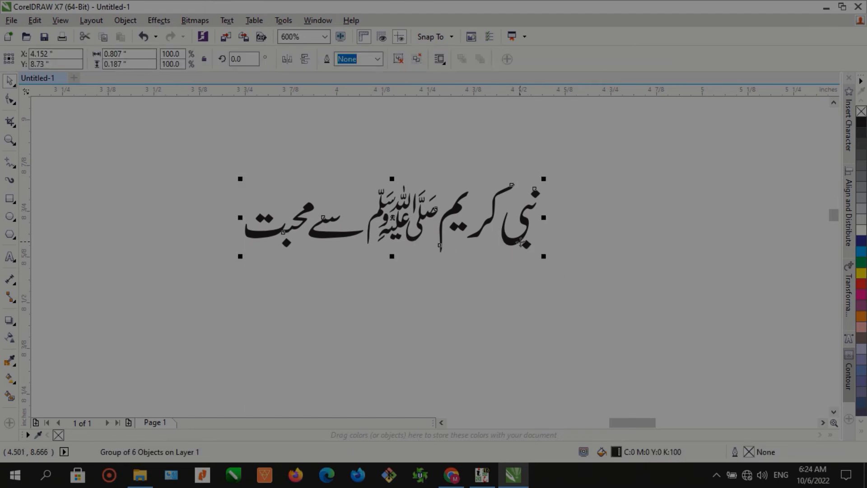
pyautogui.press('Delete')
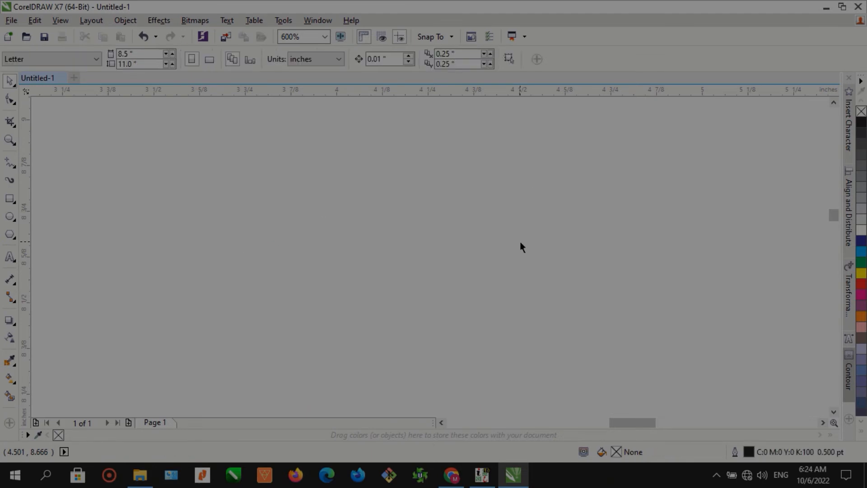
# Bring test12.pdf from the Desktop onto the CorelDRAW page again, importing its text as Curves.
pyautogui.click(826, 8)
pyautogui.moveTo(174, 142); pyautogui.dragTo(505, 424)
pyautogui.moveTo(524, 464); pyautogui.dragTo(362, 250)
pyautogui.click(329, 225)
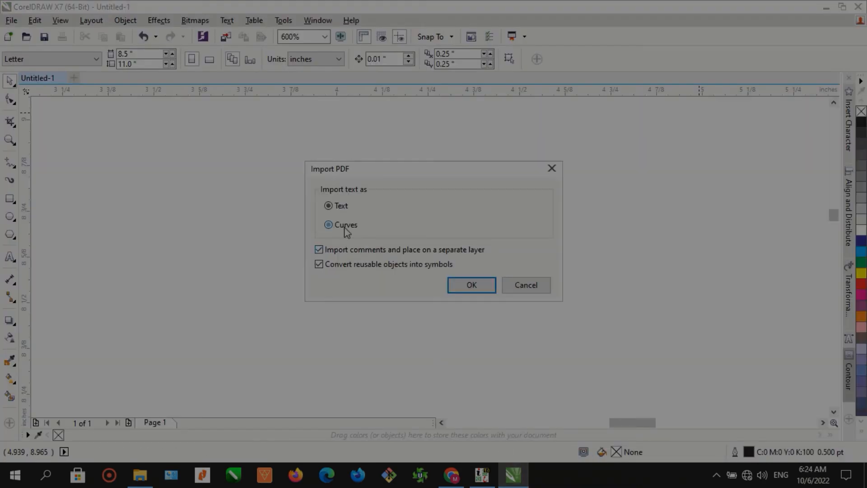
pyautogui.click(471, 285)
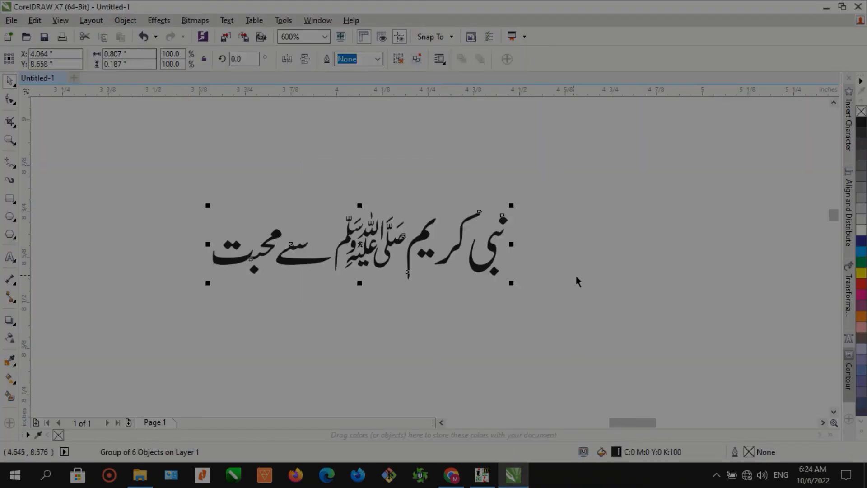
# Examine the fill colour settings of the imported Urdu phrase, and close them without making changes.
pyautogui.click(595, 277)
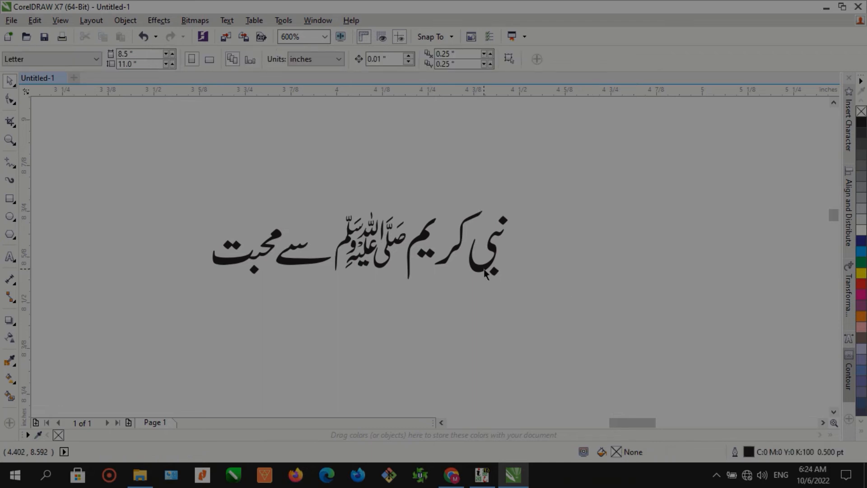
pyautogui.click(484, 273)
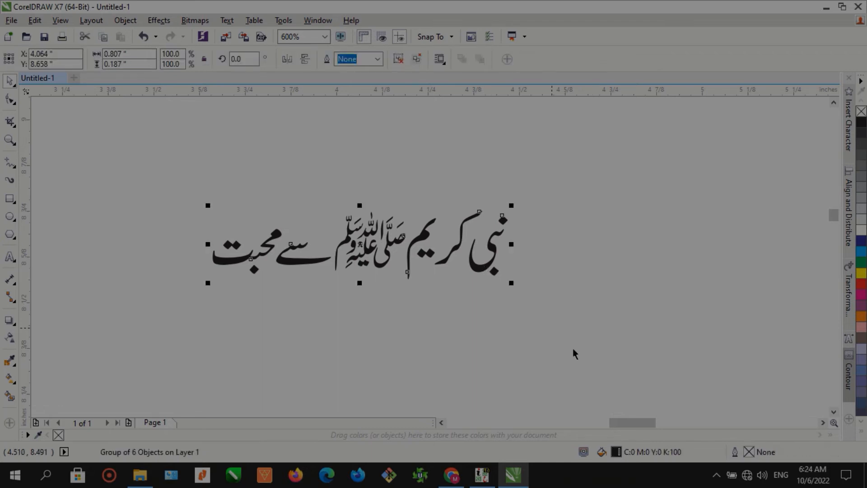
pyautogui.click(615, 361)
pyautogui.click(486, 276)
pyautogui.doubleClick(618, 452)
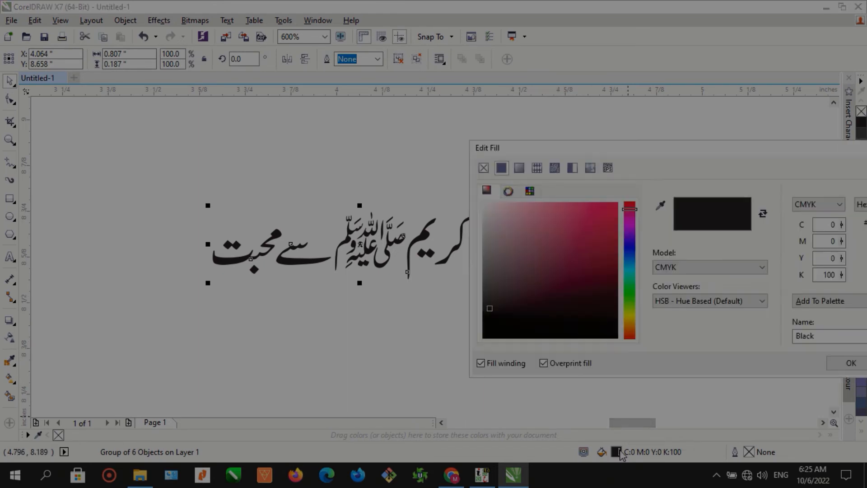
pyautogui.moveTo(786, 151); pyautogui.dragTo(682, 162)
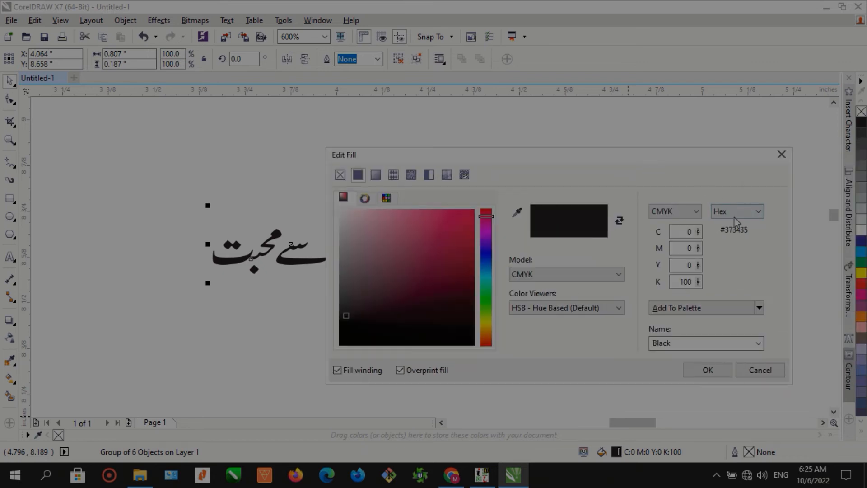
pyautogui.click(759, 371)
pyautogui.click(668, 337)
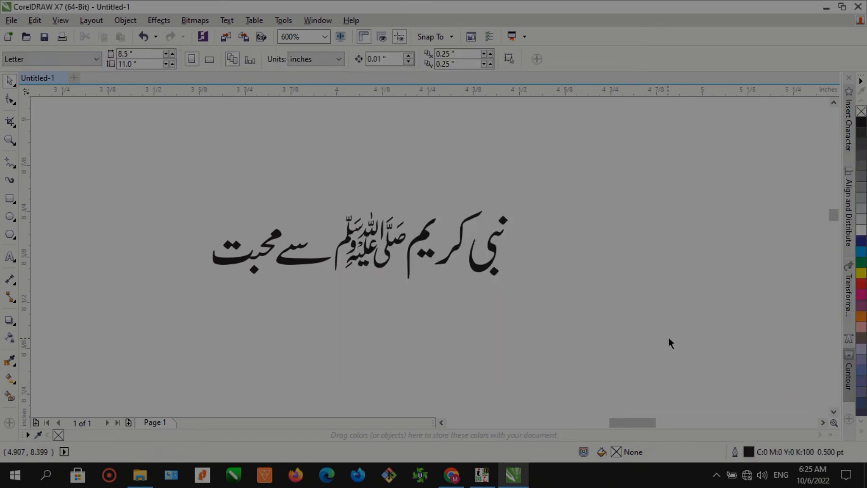
# Select the whole imported Urdu phrase as a group.
pyautogui.moveTo(620, 330); pyautogui.dragTo(212, 216)
pyautogui.click(231, 259)
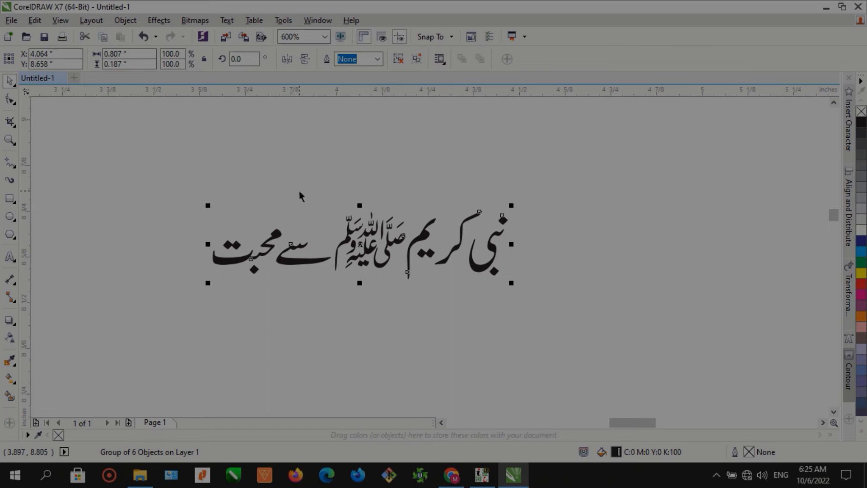
pyautogui.moveTo(201, 175); pyautogui.dragTo(580, 347)
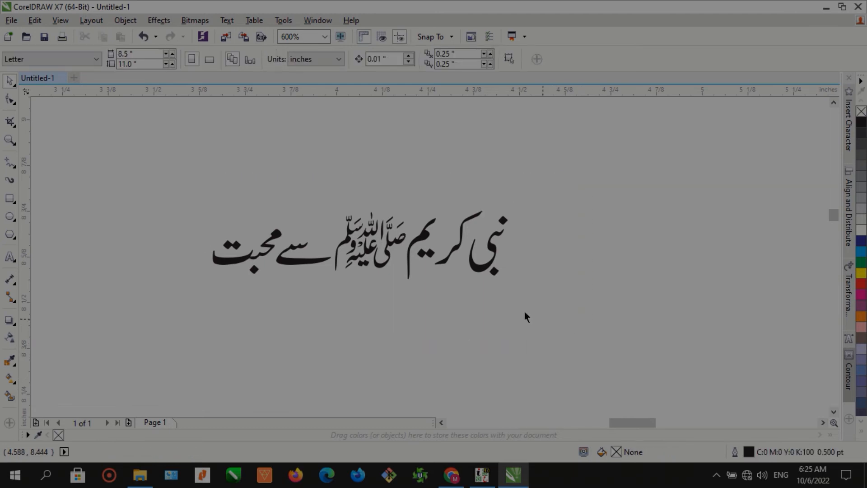
pyautogui.click(479, 273)
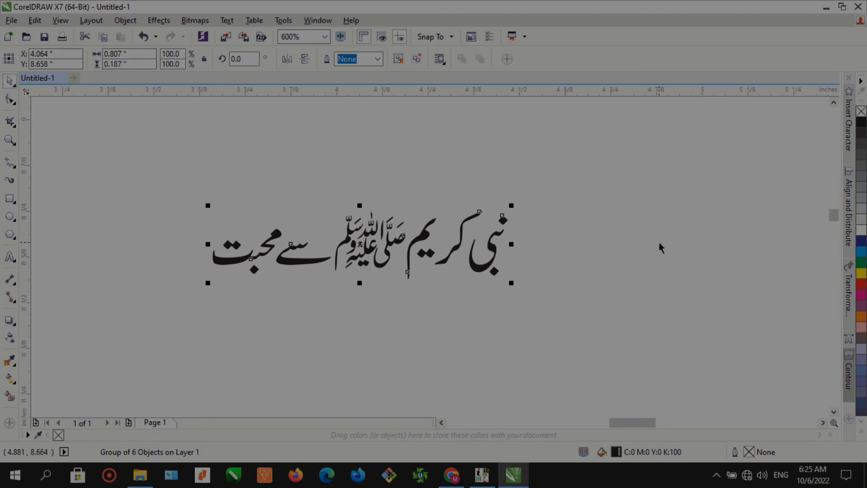
# Try red, yellow, green, dark blue and empty fills on the grouped phrase, return it to black, and deselect it.
pyautogui.click(862, 284)
pyautogui.click(862, 273)
pyautogui.click(862, 263)
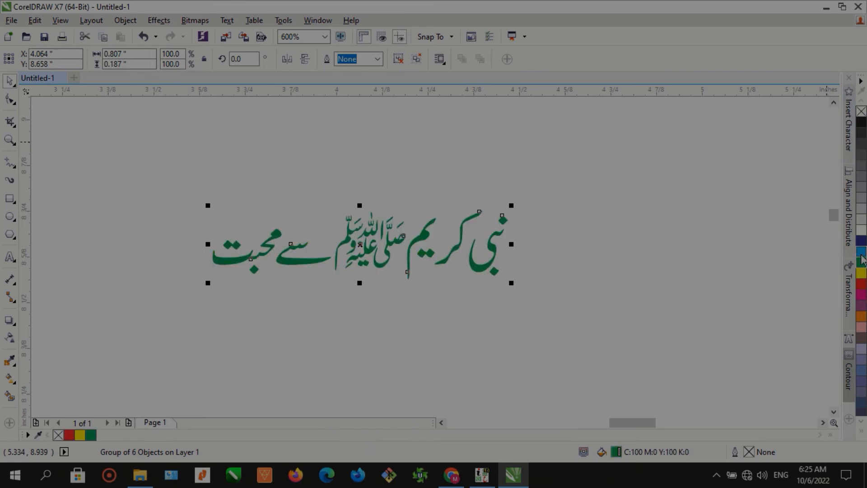
pyautogui.click(862, 241)
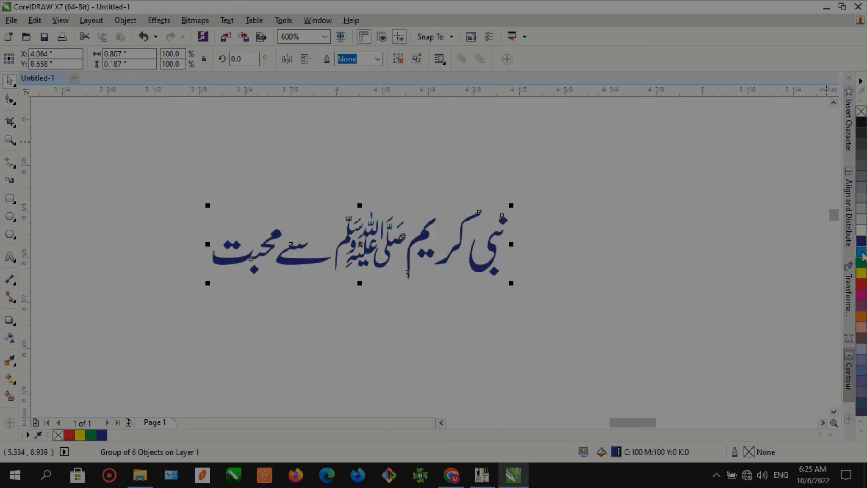
pyautogui.click(862, 112)
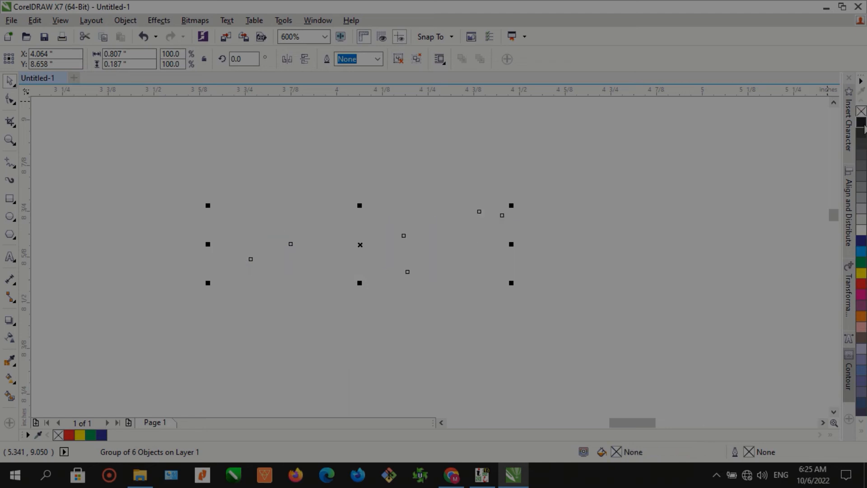
pyautogui.click(862, 124)
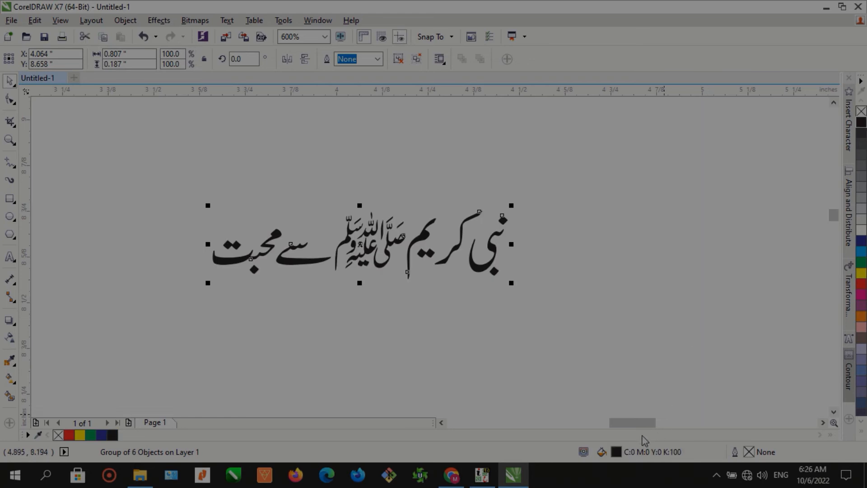
pyautogui.click(555, 305)
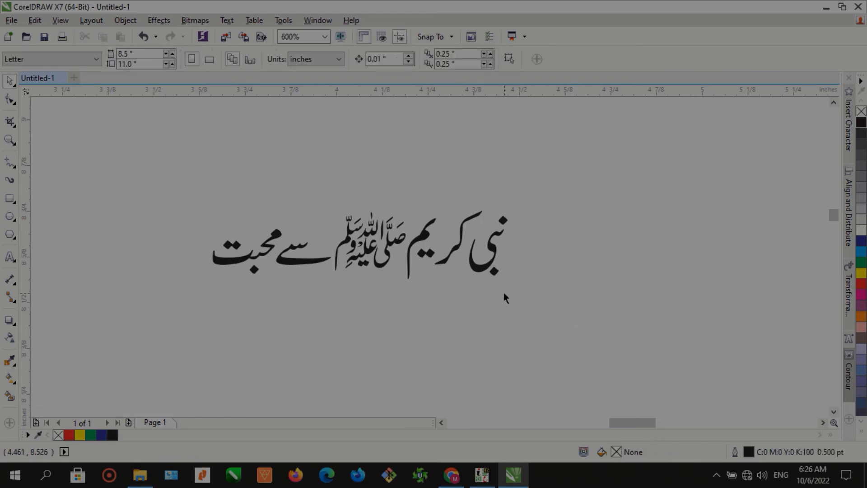
# Ungroup the imported phrase and nudge only the first word, نبی, slightly left.
pyautogui.click(482, 269)
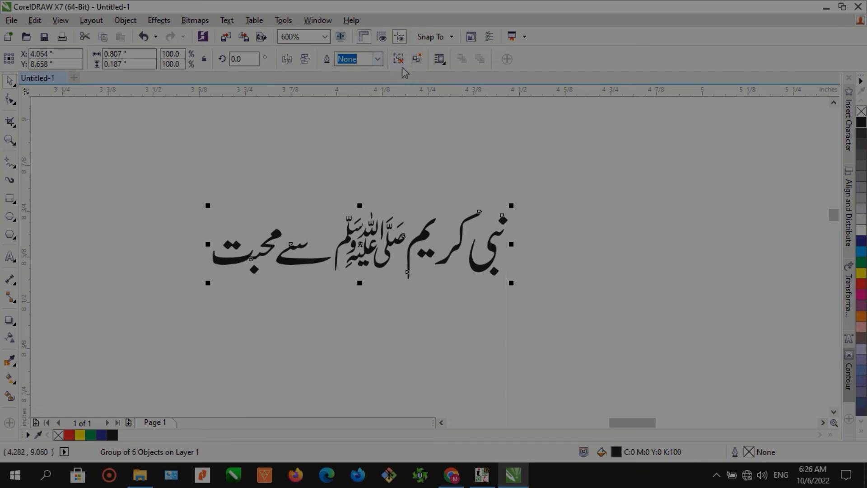
pyautogui.click(499, 243)
pyautogui.click(499, 244)
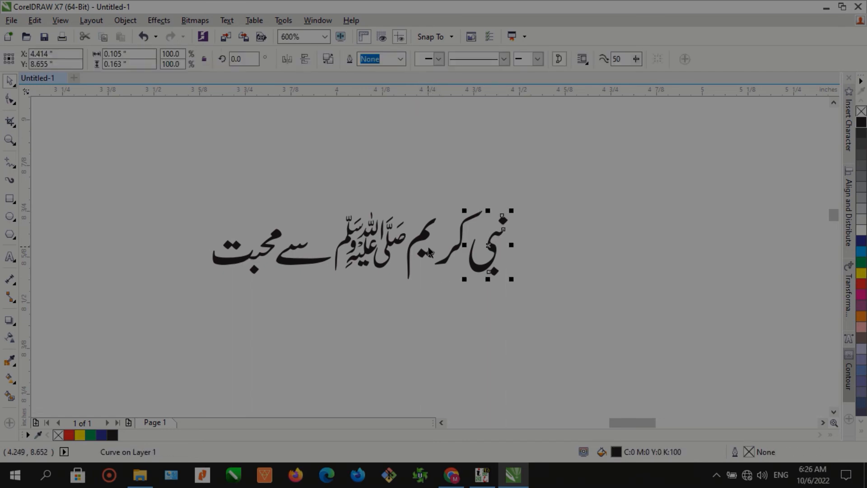
pyautogui.scroll(2, 451, 244)
pyautogui.press('Left')
pyautogui.press('Left')
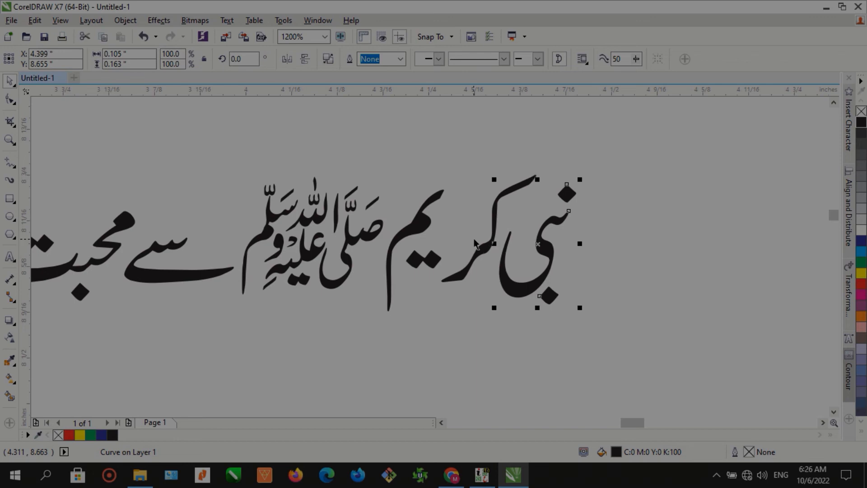
# Select the نبی and کر curves together and nudge them 0.025 inches left toward یم.
pyautogui.moveTo(622, 172); pyautogui.dragTo(430, 316)
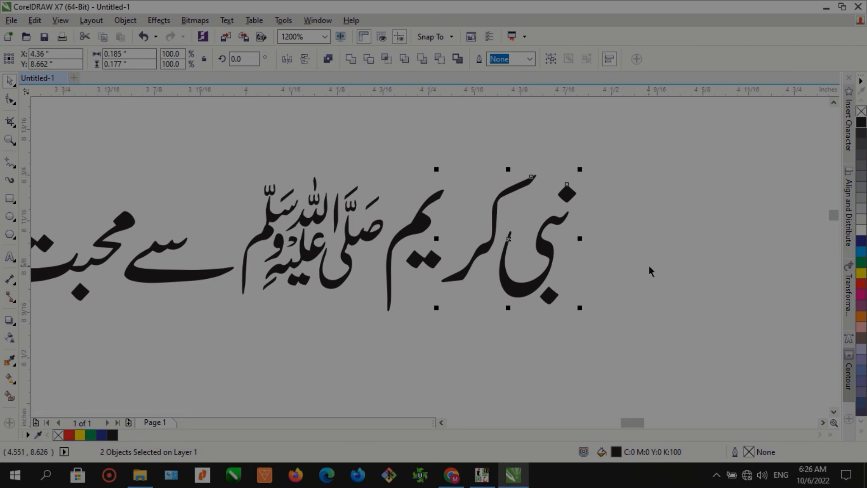
pyautogui.press('Left')
pyautogui.press('Left')
pyautogui.press('Left')
pyautogui.press('Left')
pyautogui.press('Left')
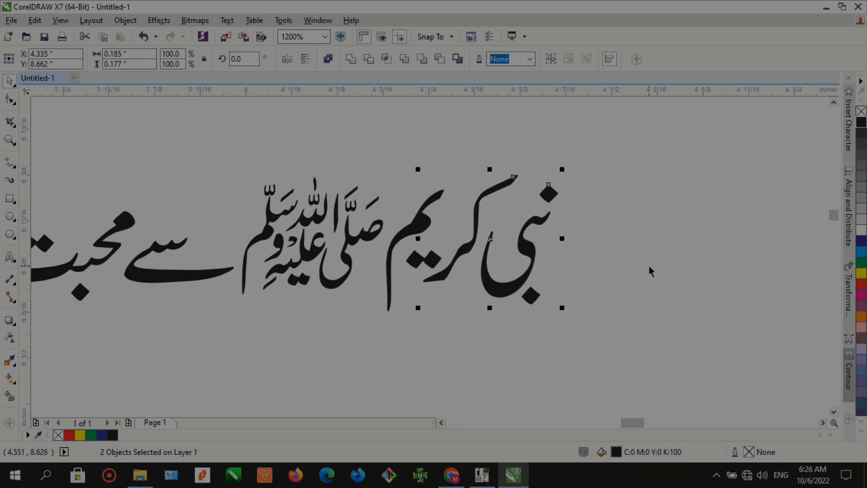
# Nudge the یم curve up about 0.01 inches and right about 0.005 inches.
pyautogui.click(434, 224)
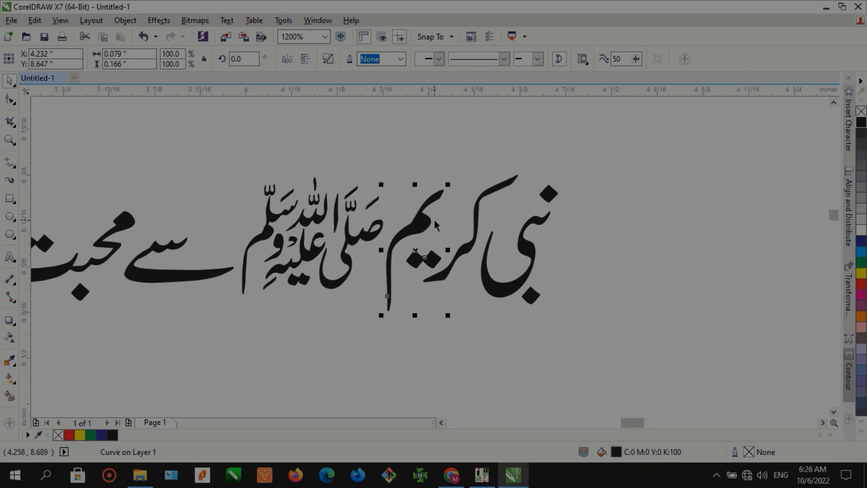
pyautogui.press('Up')
pyautogui.press('Up')
pyautogui.press('Up')
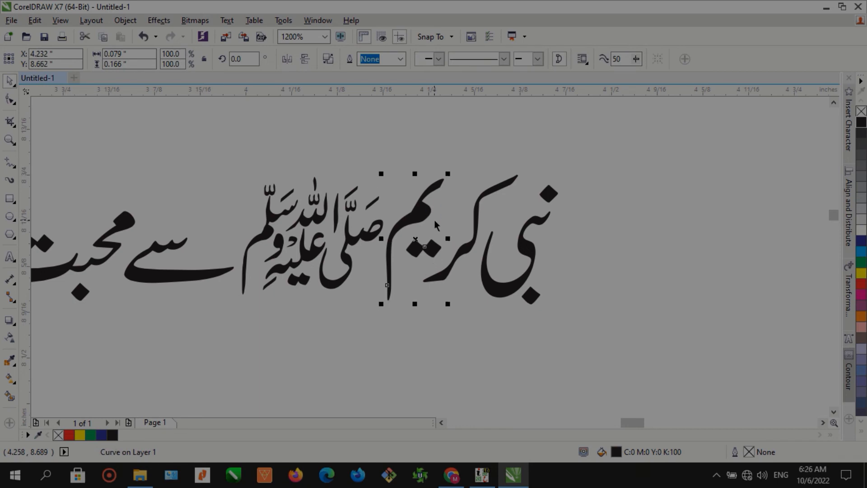
pyautogui.press('Right')
pyautogui.press('Down')
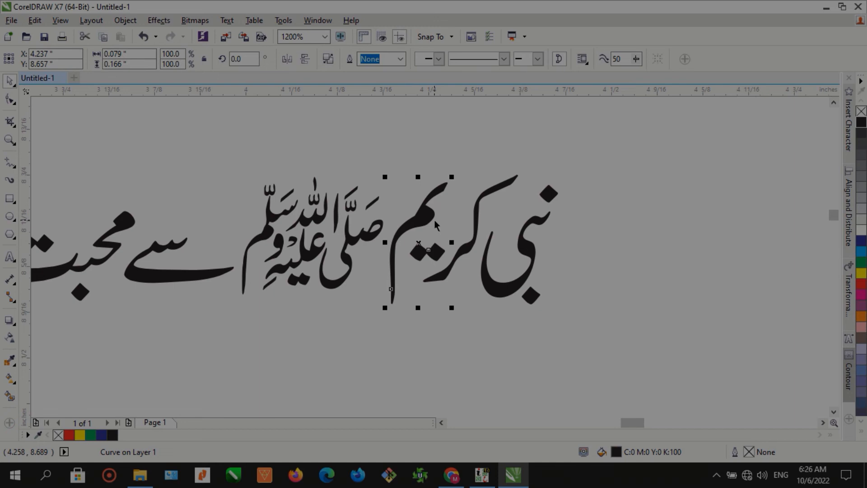
# Nudge the کر curve slightly down between نبی and یم, and deselect it.
pyautogui.click(461, 251)
pyautogui.press('Down')
pyautogui.press('Down')
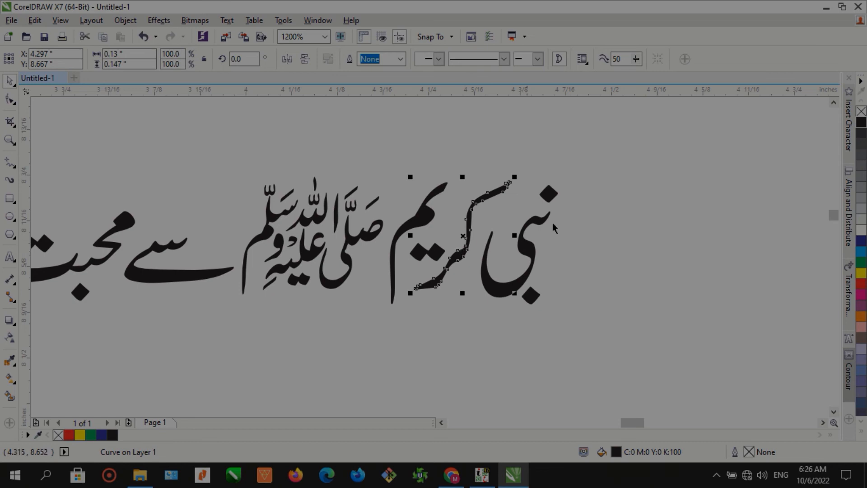
pyautogui.click(581, 214)
pyautogui.scroll(-2, 289, 296)
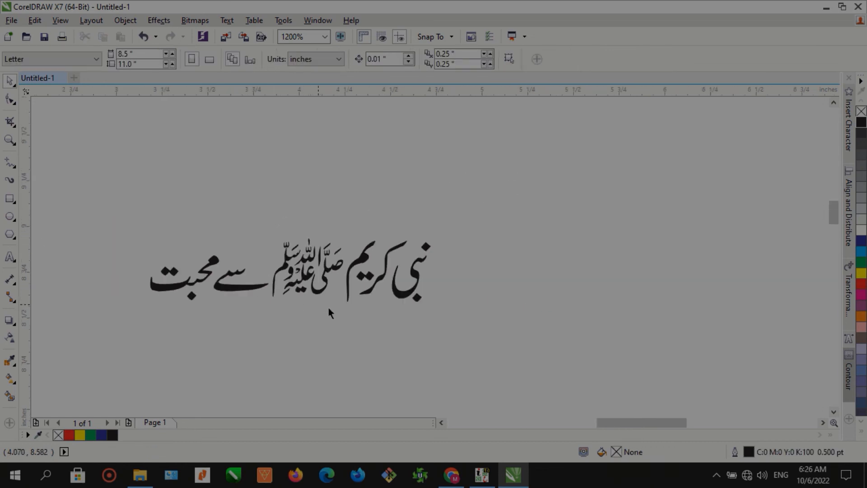
# Nudge the word سے up about 0.01 inches and right about 0.005 inches toward the ﷺ symbol.
pyautogui.scroll(2, 361, 293)
pyautogui.click(366, 293)
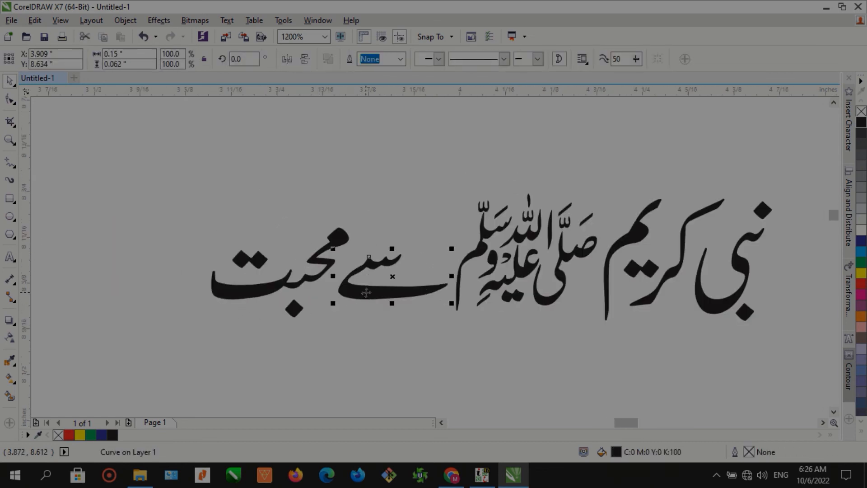
pyautogui.press('Right')
pyautogui.press('Up')
pyautogui.press('Left')
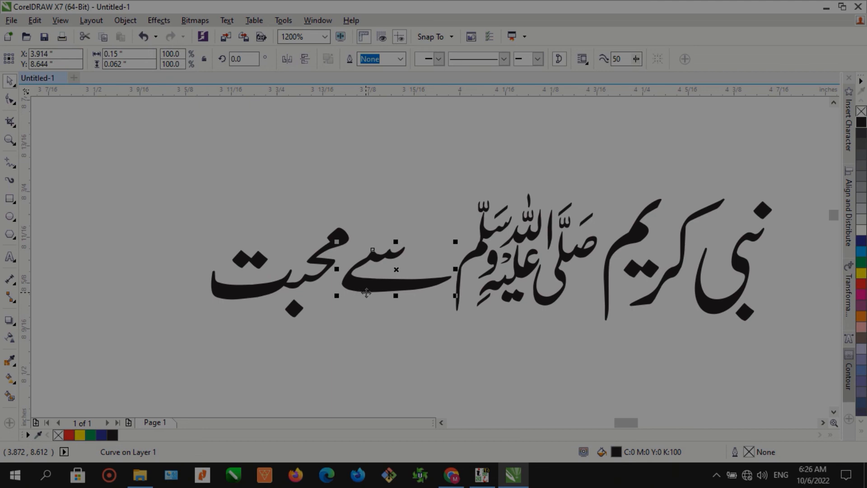
# Nudge the word محبت right about 0.02 inches and up about 0.01 inches toward سے, and deselect it.
pyautogui.click(271, 286)
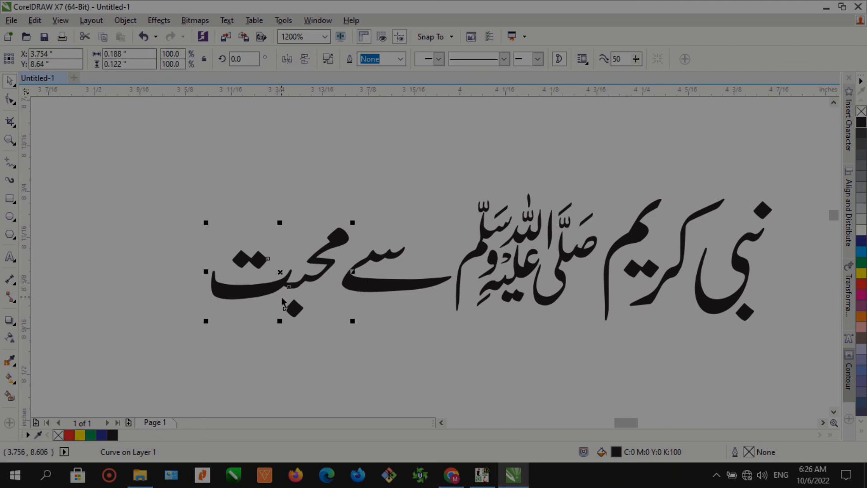
pyautogui.press('Up')
pyautogui.press('Right')
pyautogui.press('Right')
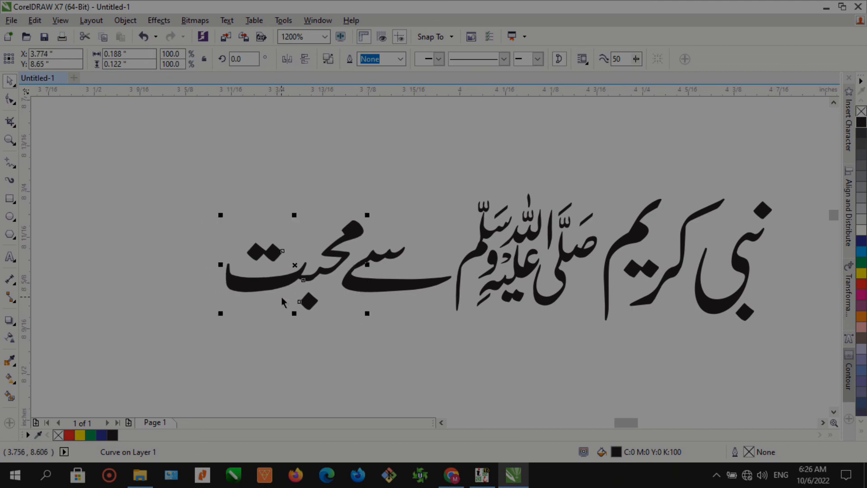
pyautogui.click(227, 167)
pyautogui.scroll(-2, 212, 194)
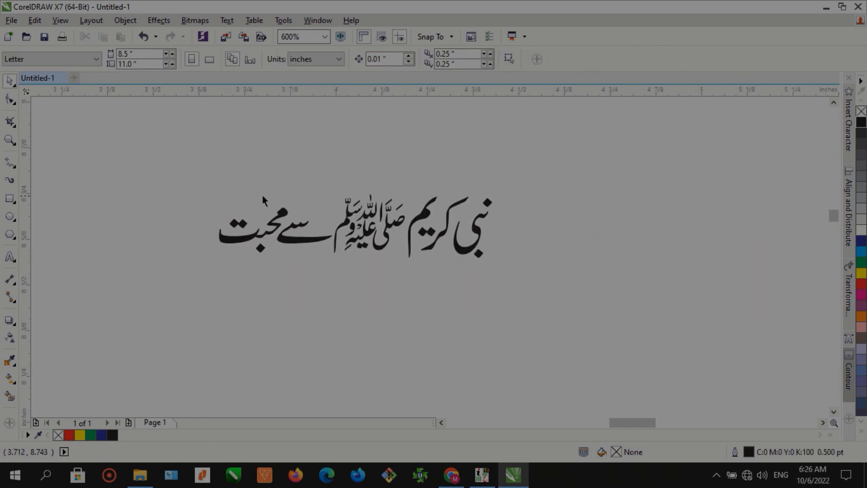
# Weld all six curves of the phrase into a single object and fill it red.
pyautogui.moveTo(180, 171); pyautogui.dragTo(536, 302)
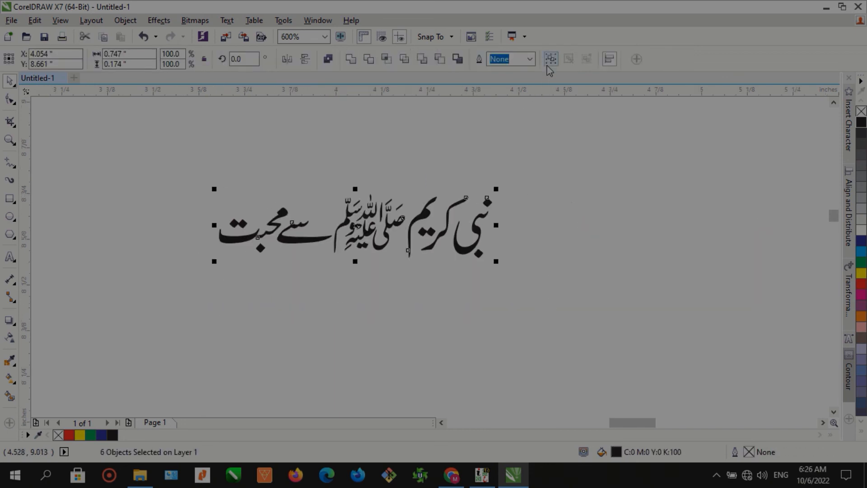
pyautogui.click(351, 59)
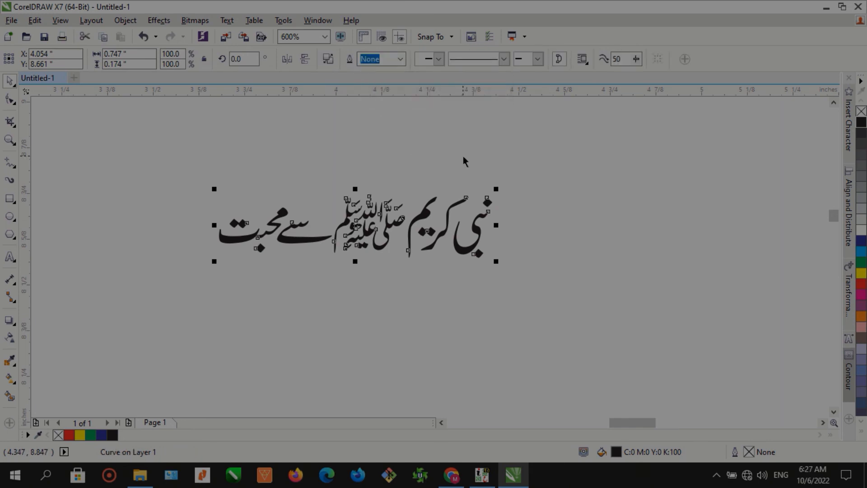
pyautogui.click(862, 284)
pyautogui.click(742, 279)
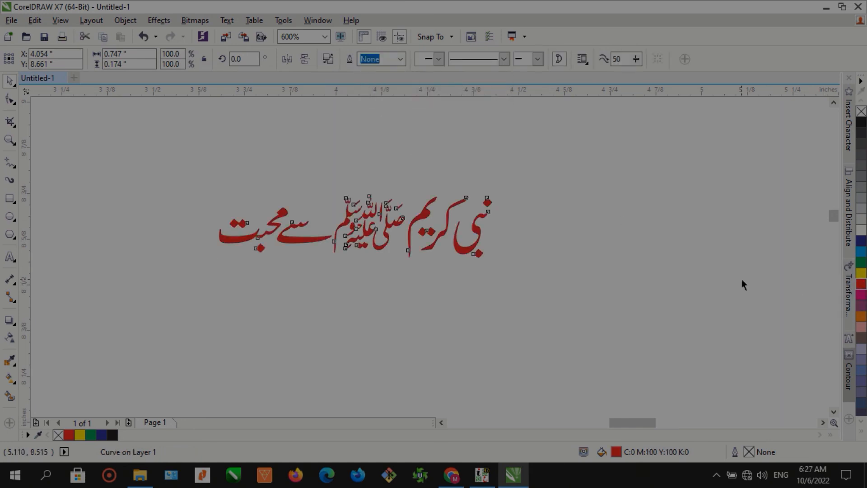
# Give the welded phrase a black hairline outline, examine it up close, and remove the outline.
pyautogui.click(465, 253)
pyautogui.rightClick(860, 127)
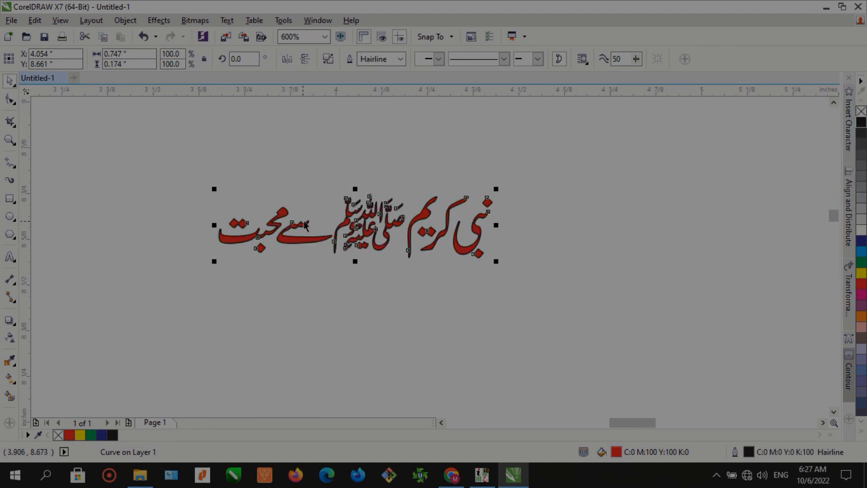
pyautogui.scroll(2, 307, 223)
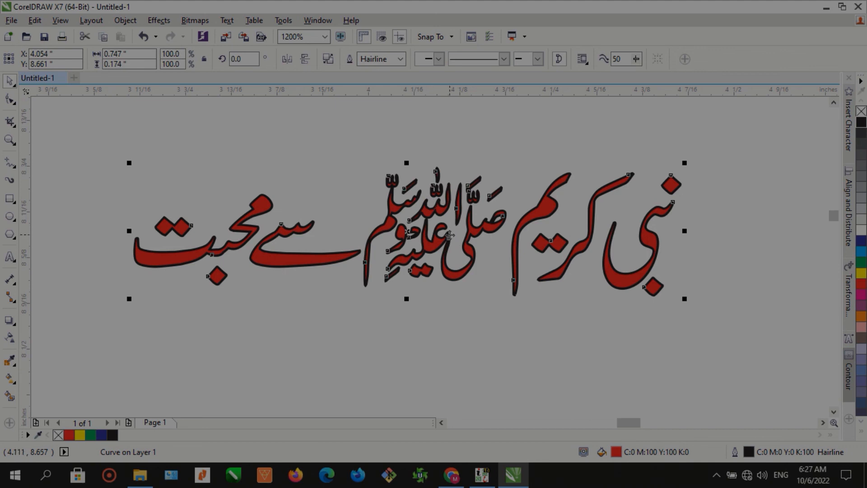
pyautogui.rightClick(861, 114)
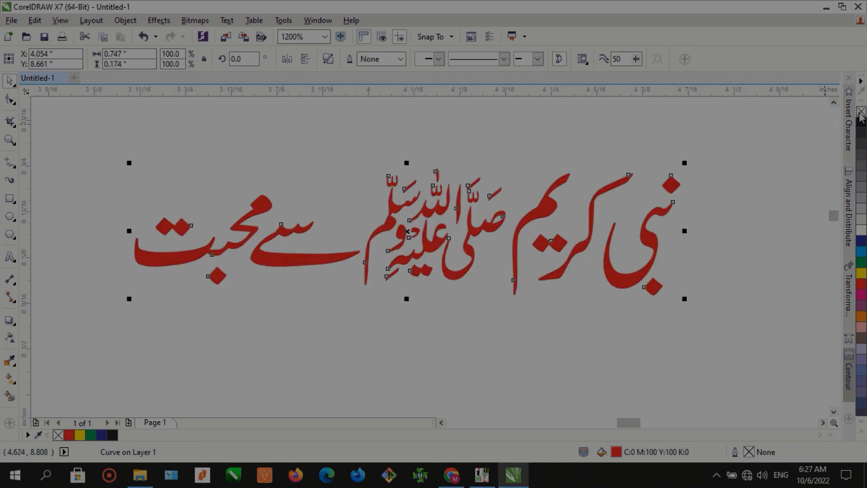
# Try a cyan outline with dark blue and orange fills on the phrase, switch the outline to black, and remove it.
pyautogui.rightClick(862, 258)
pyautogui.click(862, 244)
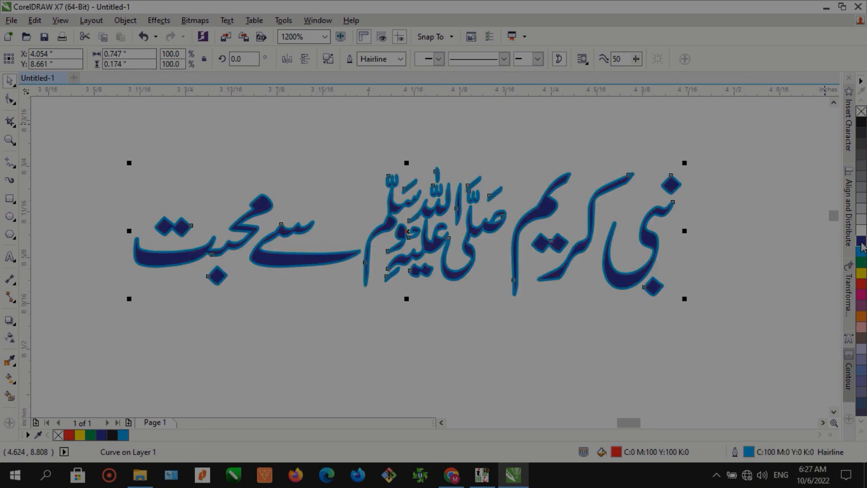
pyautogui.click(861, 319)
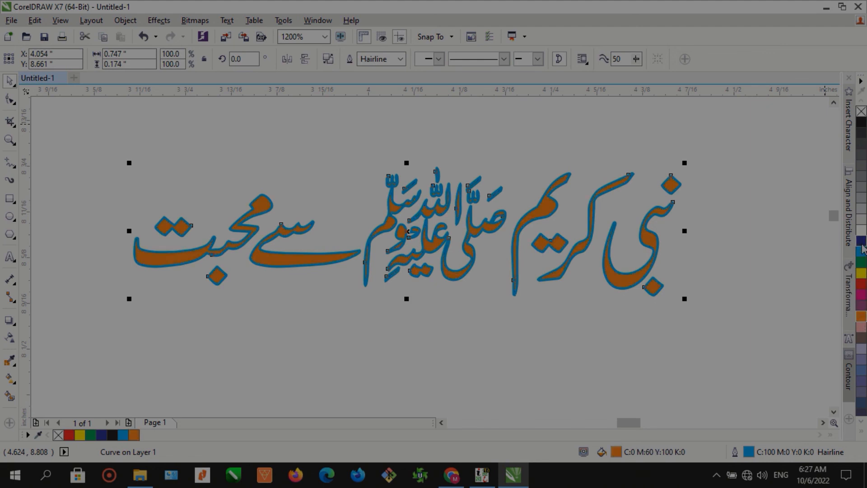
pyautogui.rightClick(861, 124)
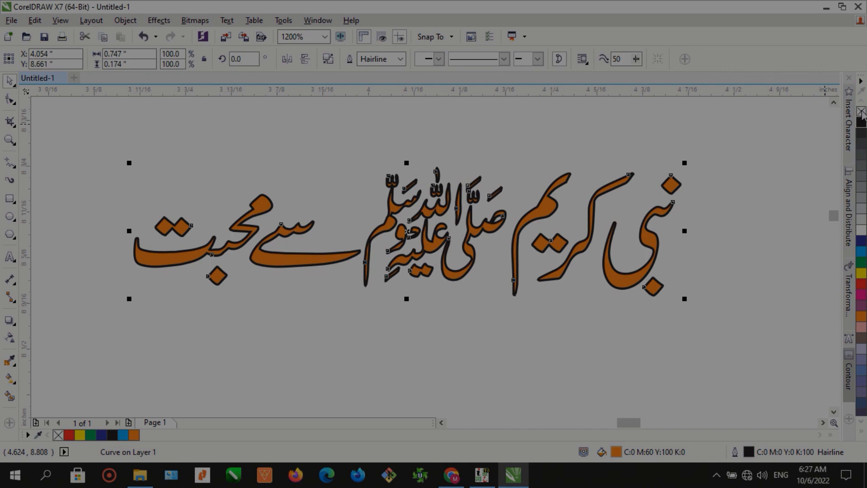
pyautogui.rightClick(861, 112)
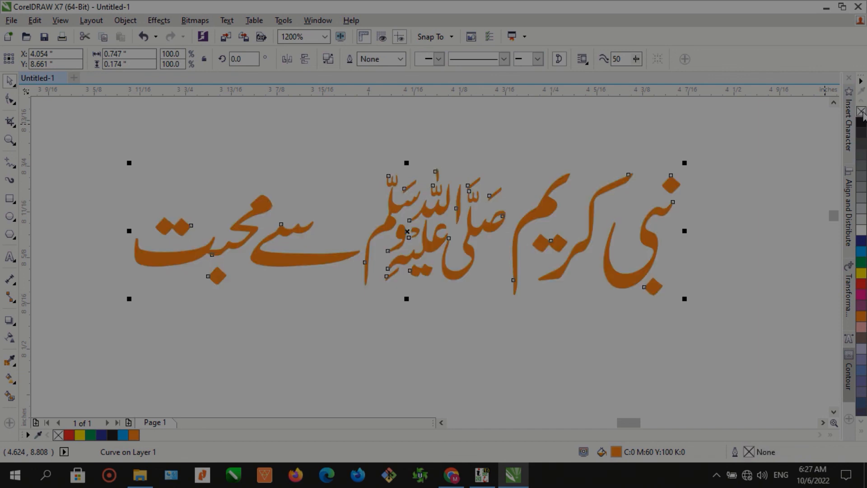
# Clear the phrase's fill, fill it with solid black, and deselect it.
pyautogui.click(861, 111)
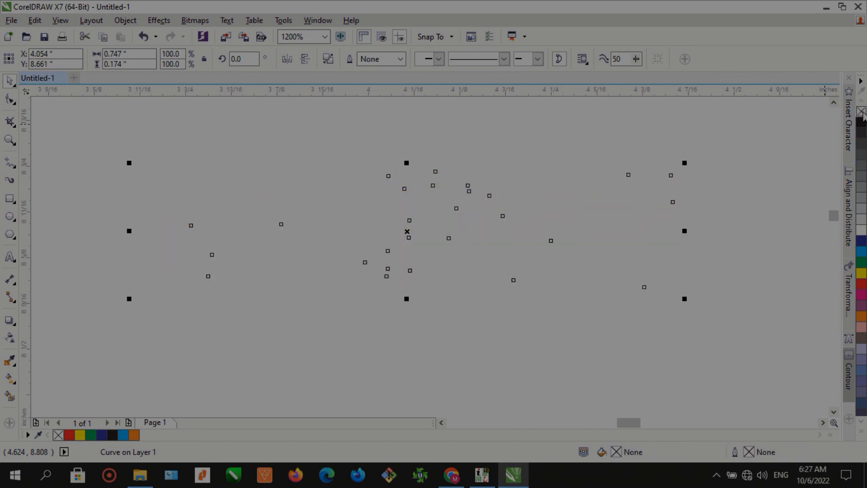
pyautogui.click(862, 122)
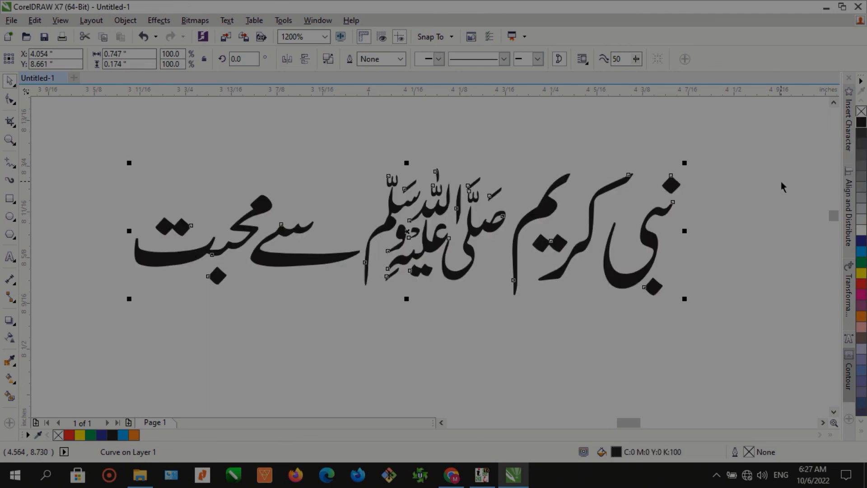
pyautogui.press('Escape')
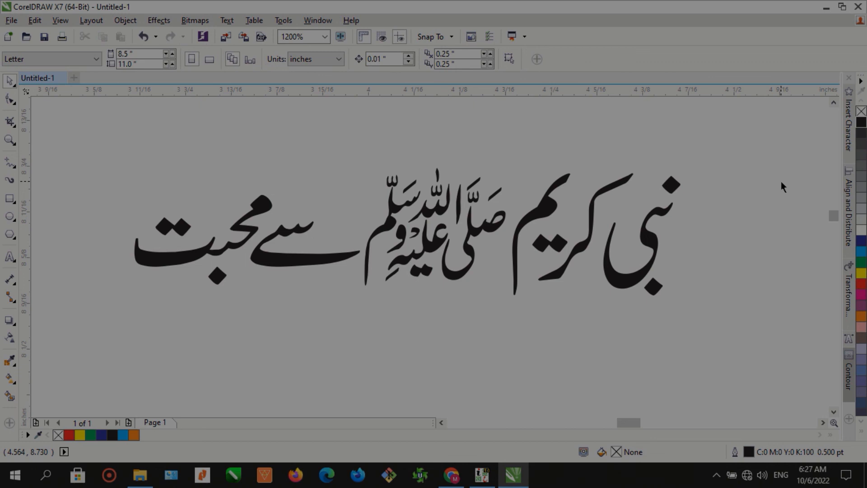
# Examine the curve edges of the letters in نبی at very high magnification.
pyautogui.scroll(2, 626, 282)
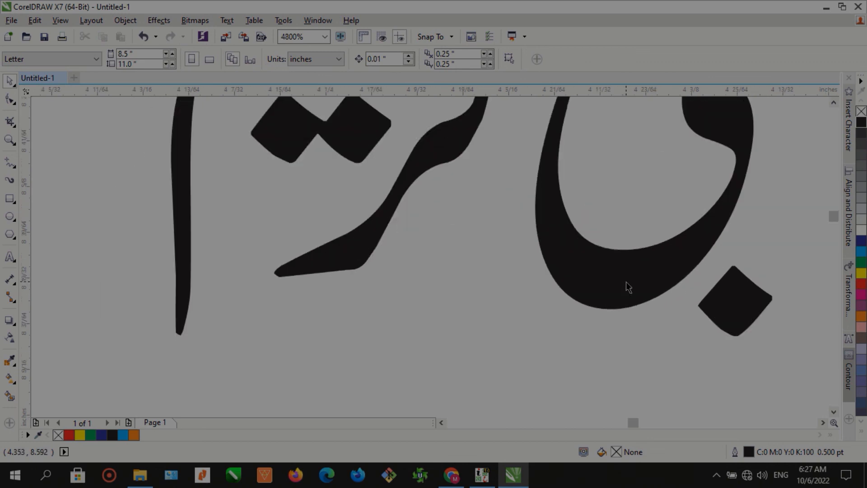
pyautogui.scroll(3, 626, 282)
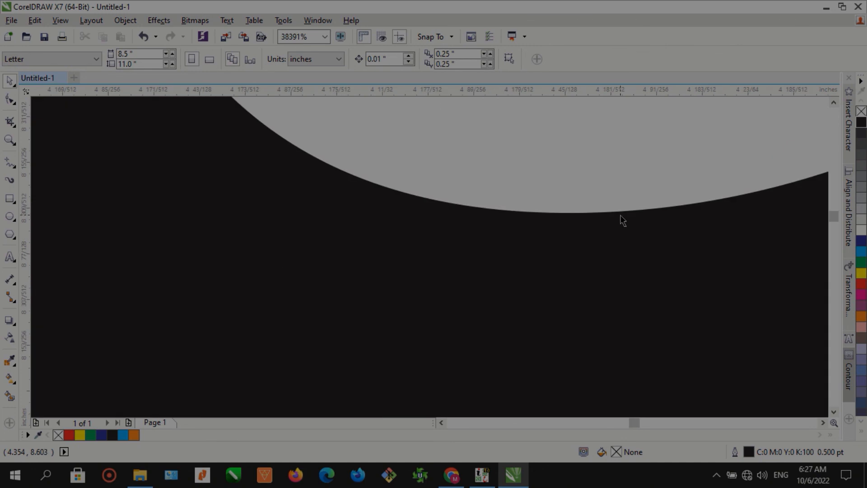
# Check the smoothness of the bowl of ی in نبی at extreme magnification, and review the whole black phrase.
pyautogui.scroll(3, 631, 255)
pyautogui.scroll(2, 625, 253)
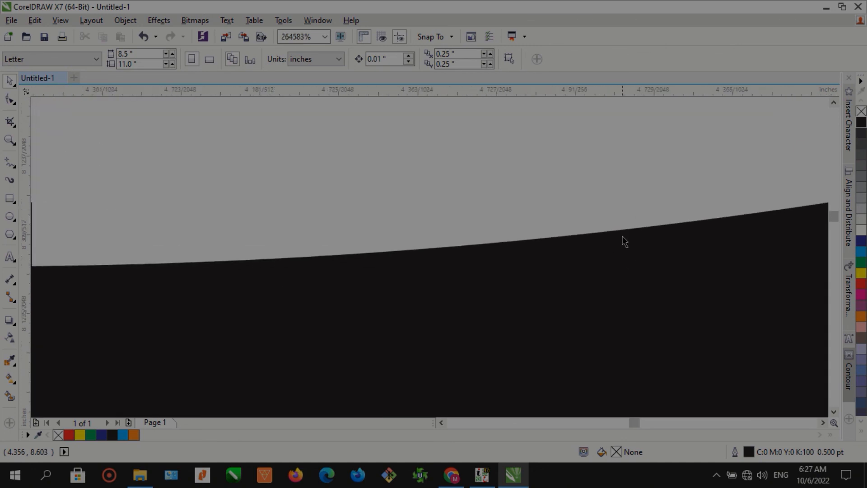
pyautogui.scroll(-6, 622, 237)
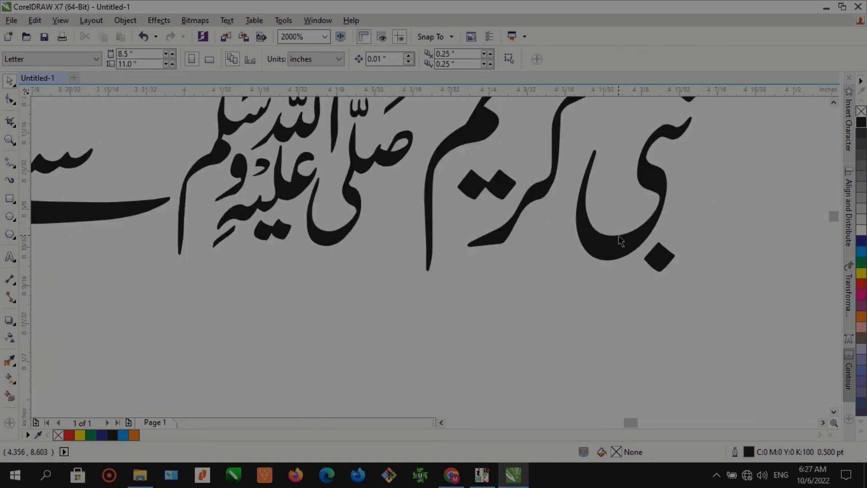
pyautogui.scroll(-2, 619, 238)
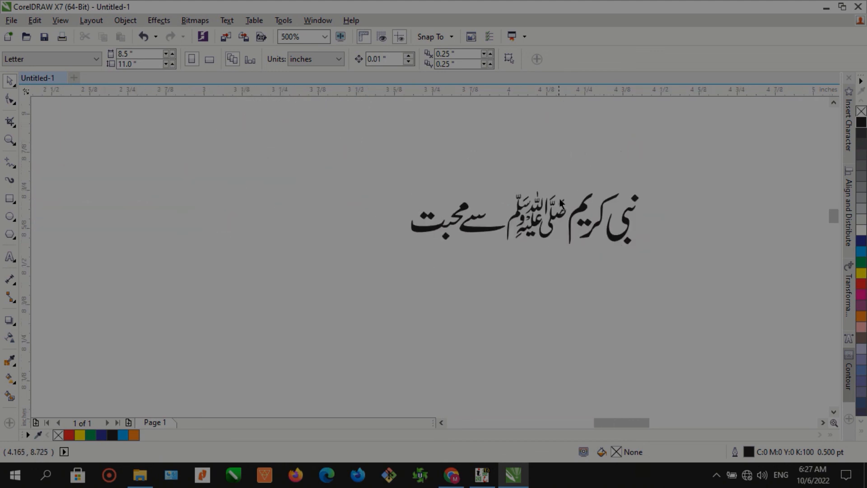
pyautogui.scroll(2, 563, 205)
pyautogui.scroll(1, 687, 224)
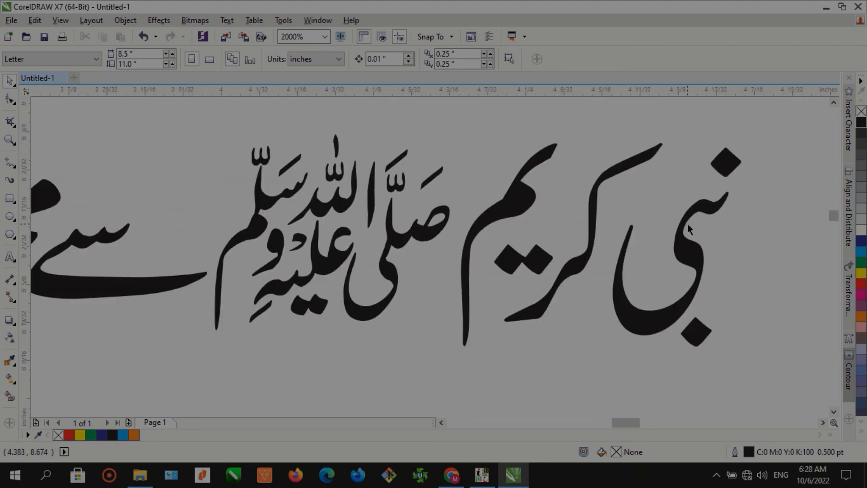
pyautogui.scroll(-2, 688, 223)
pyautogui.scroll(1, 695, 267)
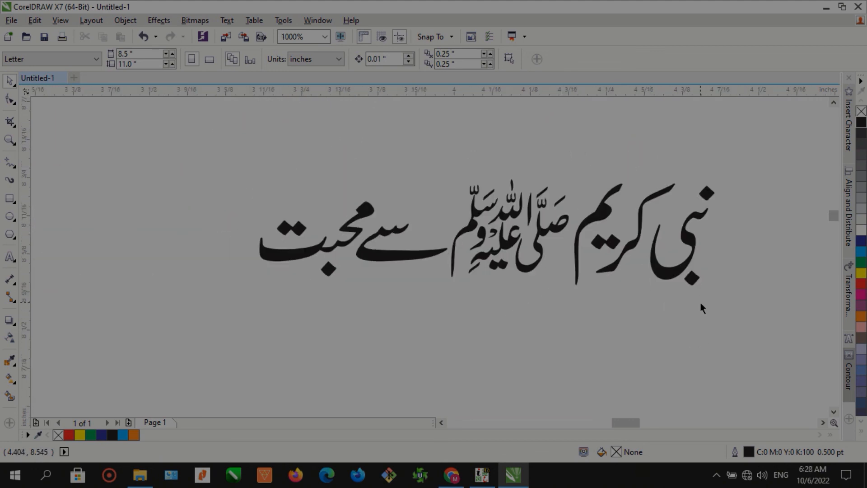
pyautogui.click(823, 422)
pyautogui.moveTo(631, 423); pyautogui.dragTo(633, 427)
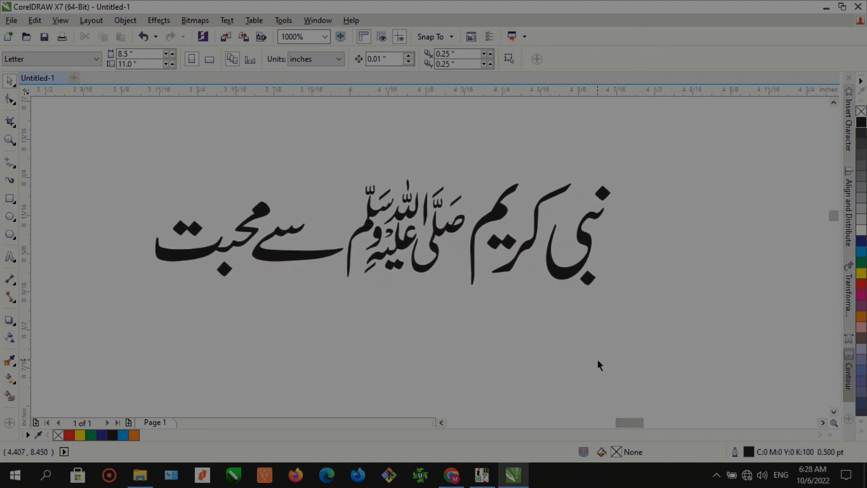